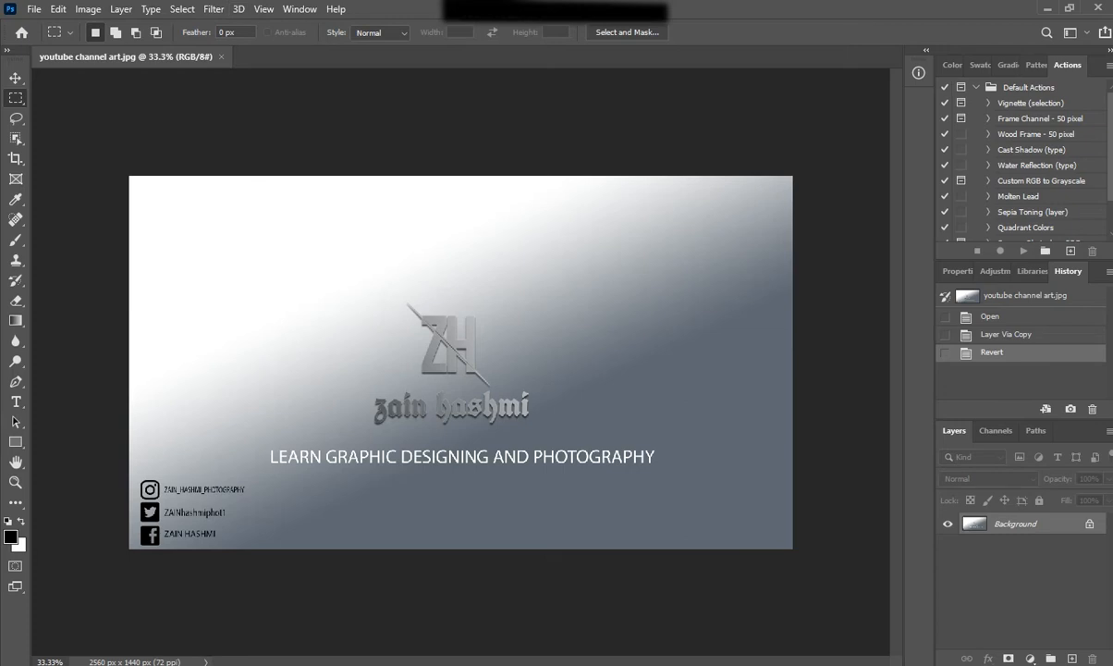
left_click(214, 9)
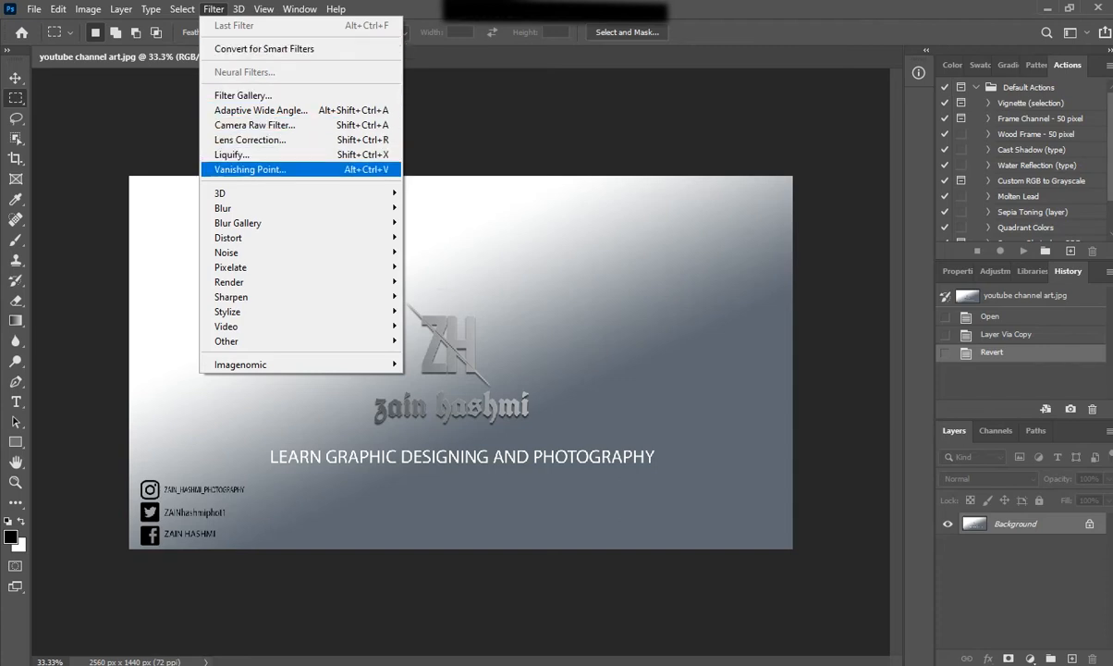
mouse_move(295, 192)
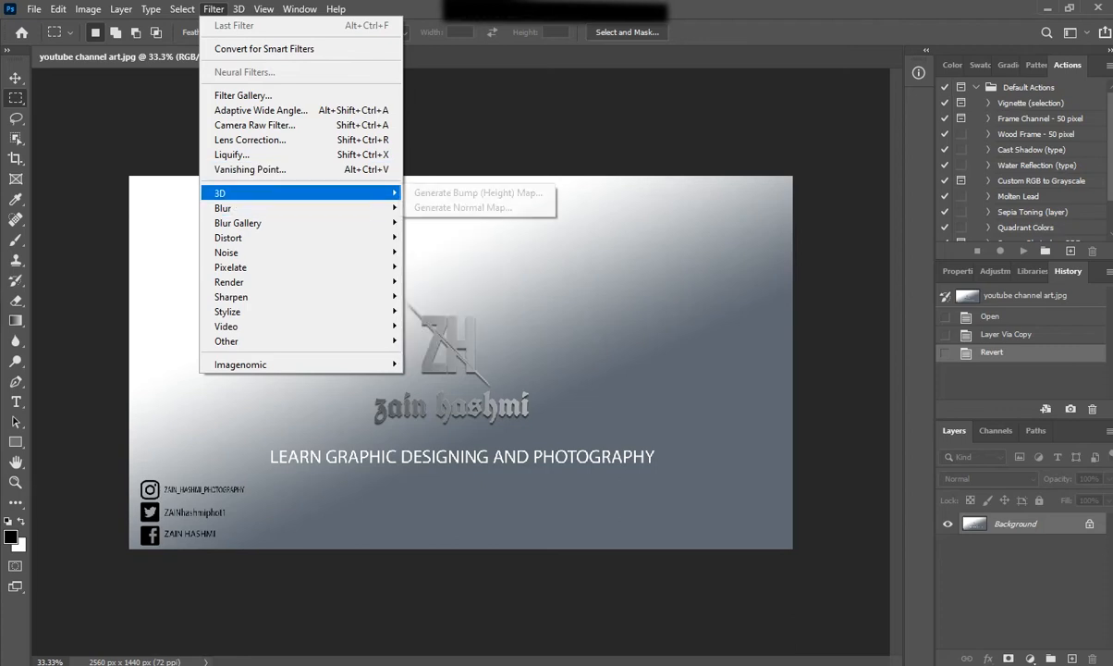
left_click(476, 193)
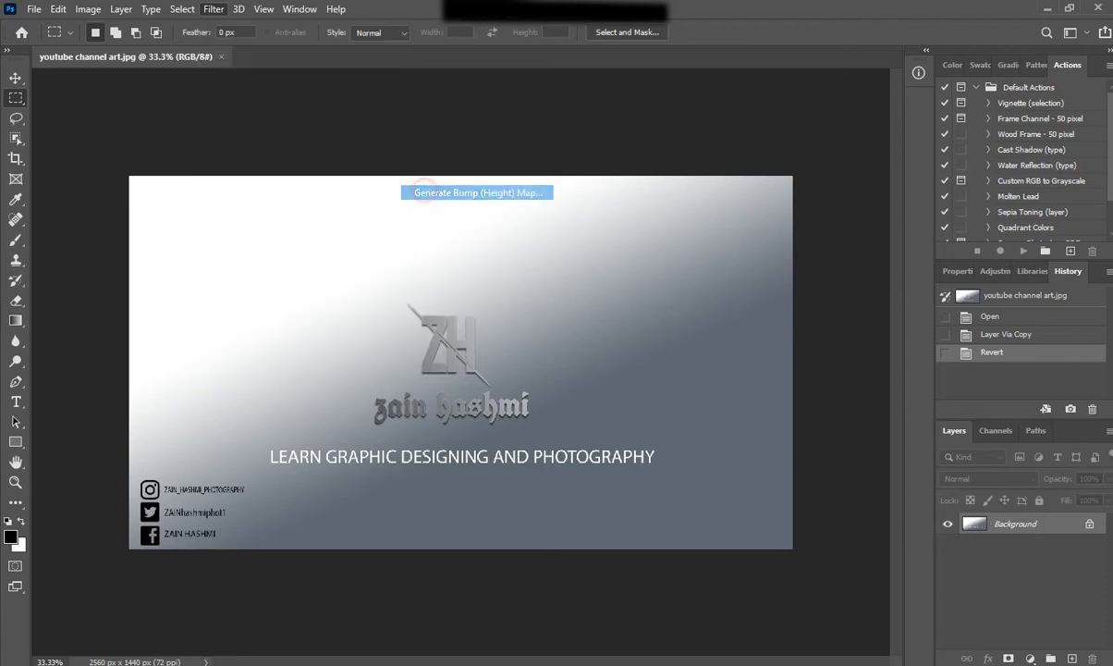
left_click(606, 281)
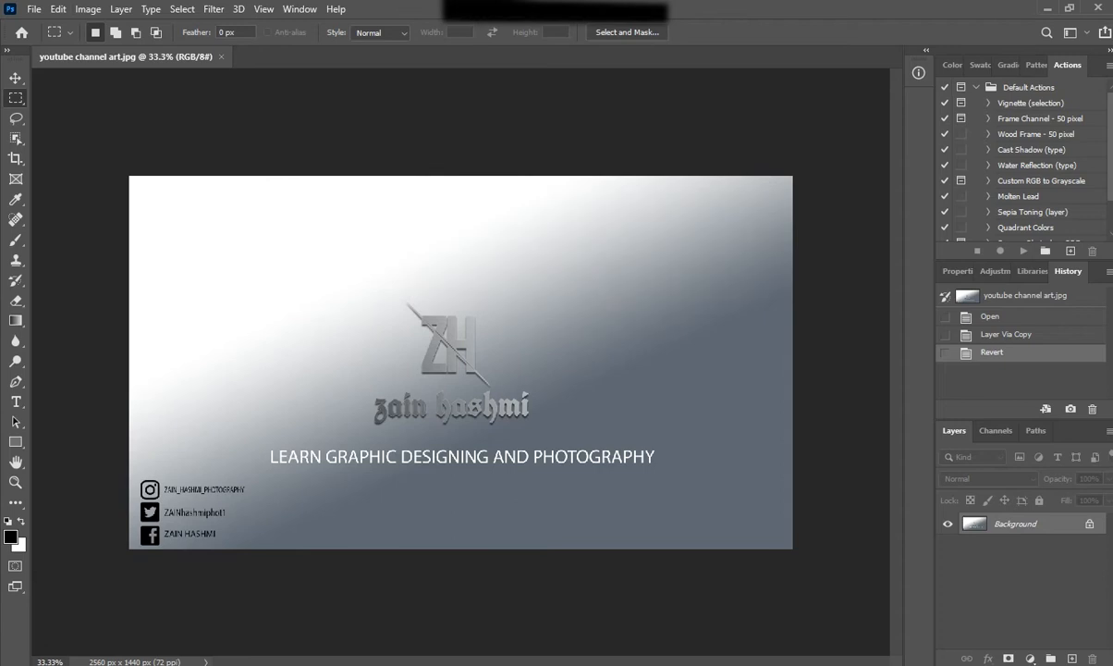
- Try the Average blur filter on the whole Background image and undo it
left_click(216, 7)
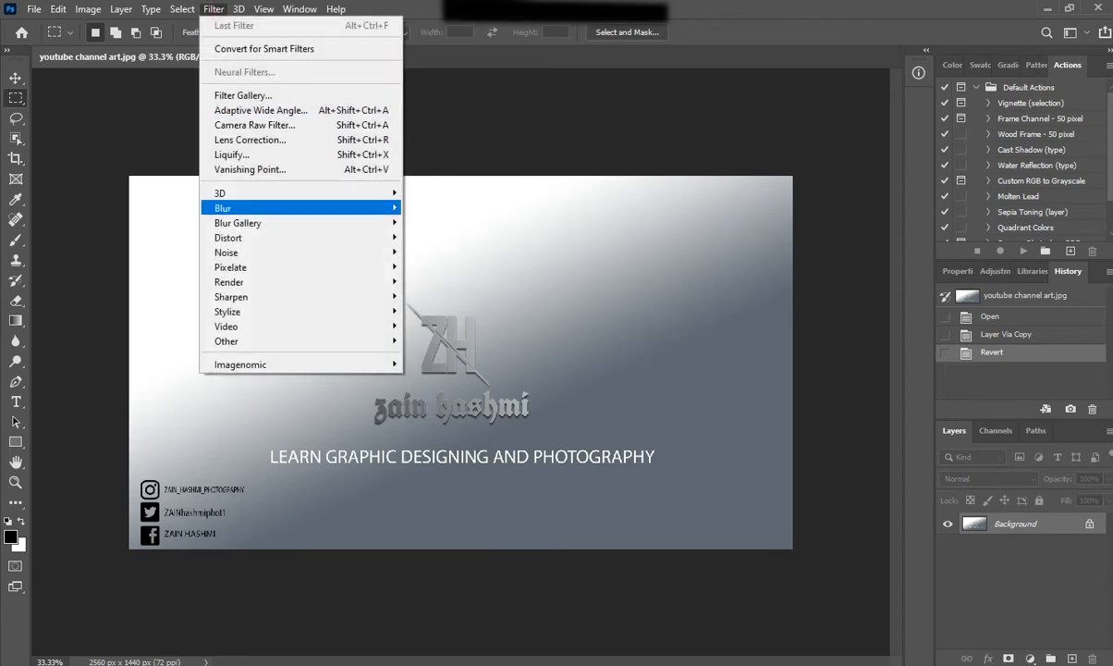
mouse_move(296, 192)
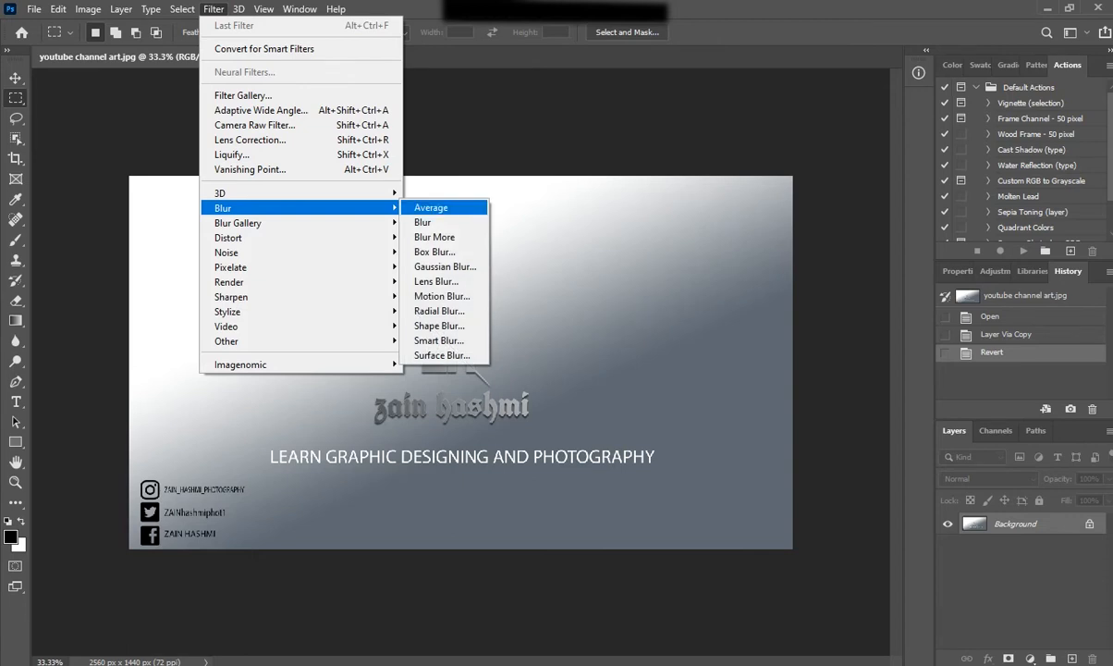
left_click(430, 207)
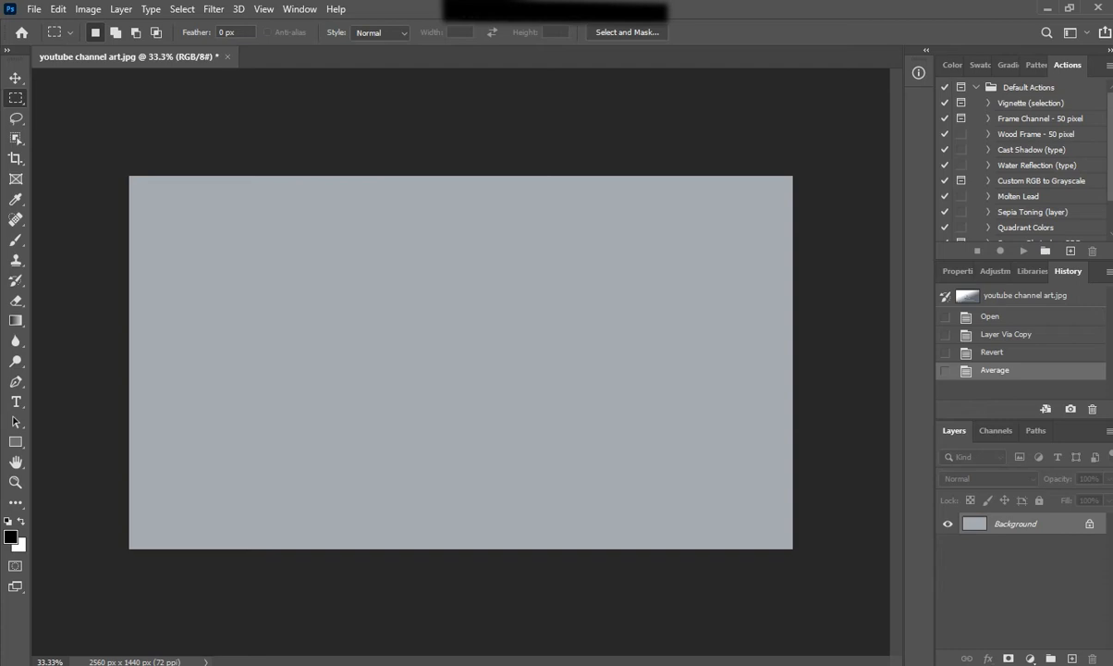
key("ctrl+z")
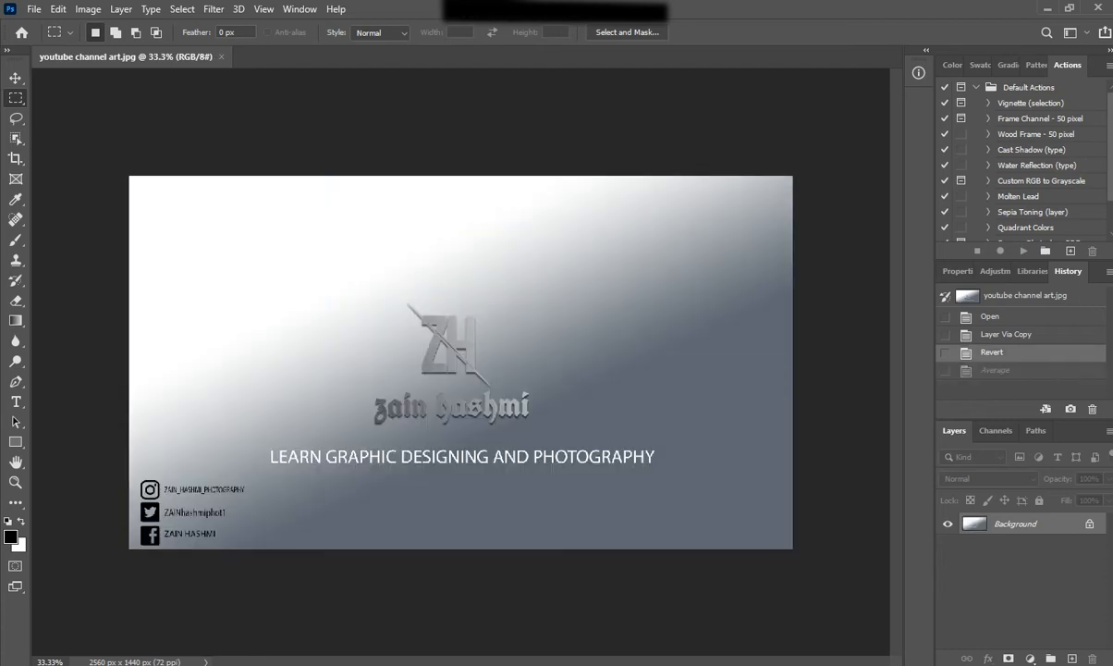
left_click(214, 9)
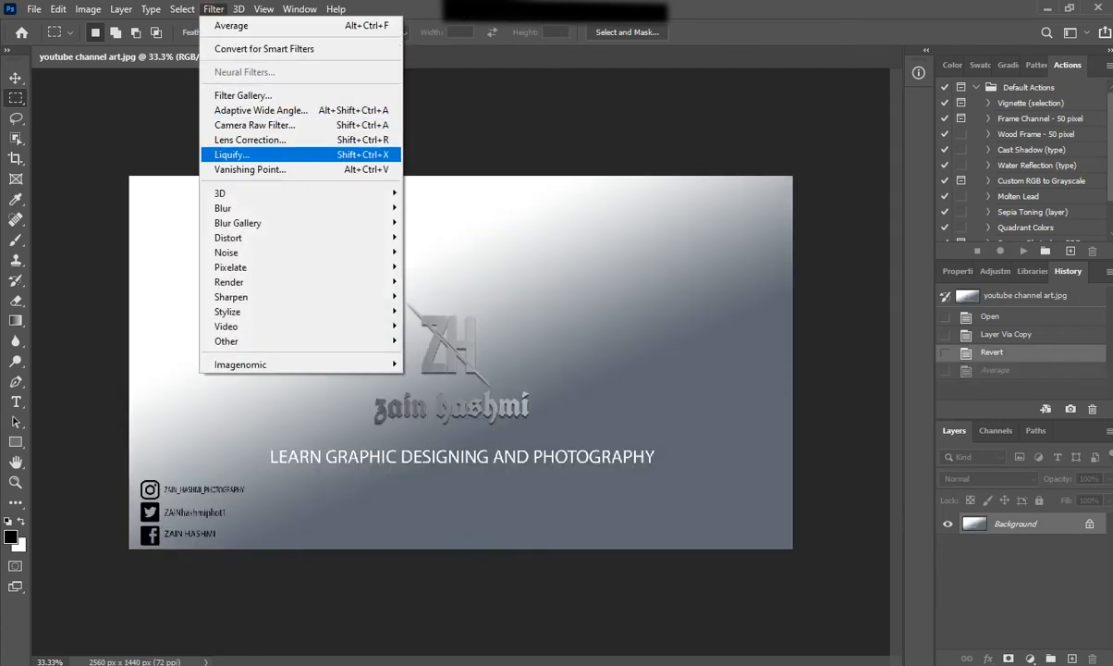
mouse_move(277, 208)
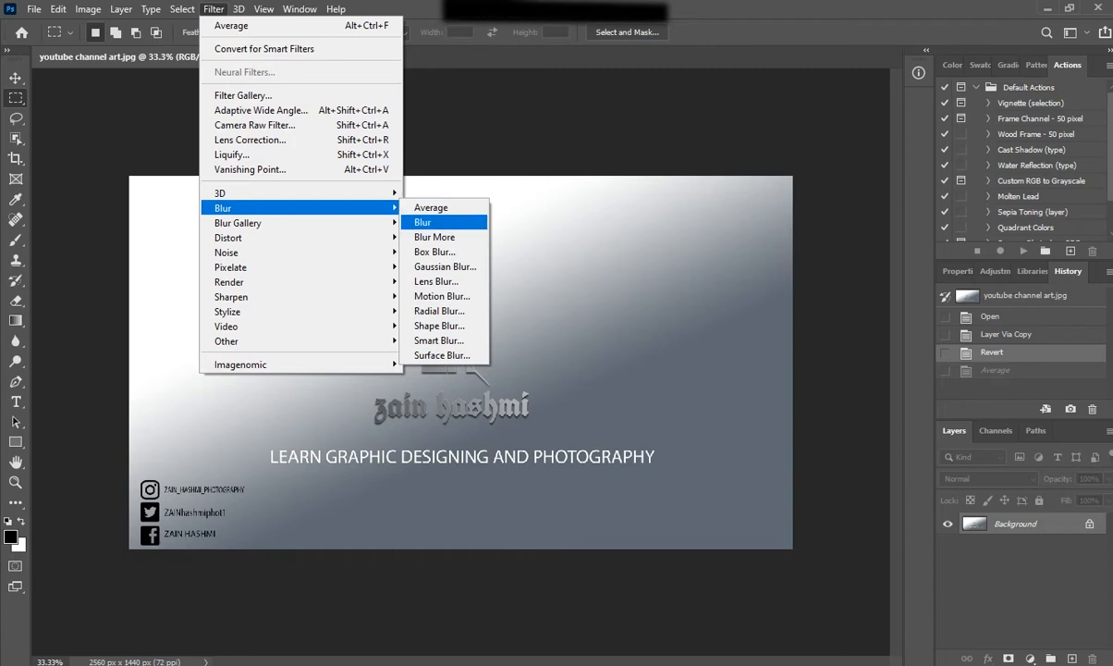
left_click(479, 129)
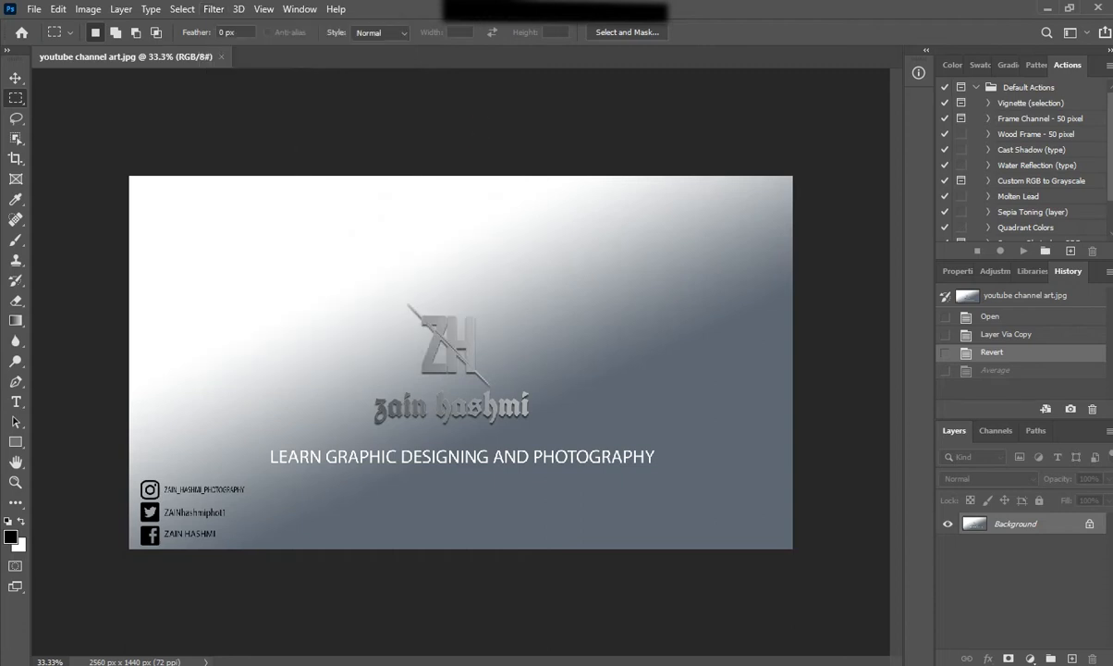
- Enter Quick Mask mode with the Brush tool and enlarge the brush to 200 px
key("b")
key("q")
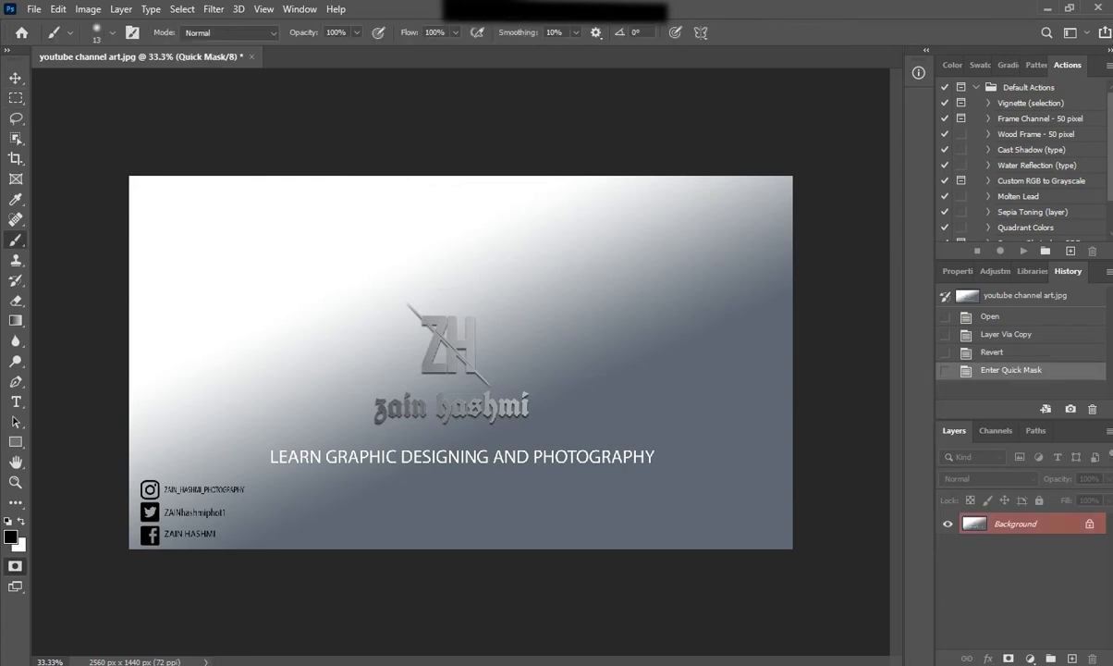
key("bracketright")
key("bracketright")
key("bracketright")
key("bracketright")
key("bracketright")
key("bracketright")
- Paint a diagonal mask strip over the image's upper-left white area, turn it into an inverted selection, and discard that selection
mouse_move(199, 198)
left_mouse_down()
mouse_move(270, 313)
mouse_move(171, 180)
mouse_move(280, 356)
mouse_move(220, 268)
mouse_move(242, 314)
left_mouse_up()
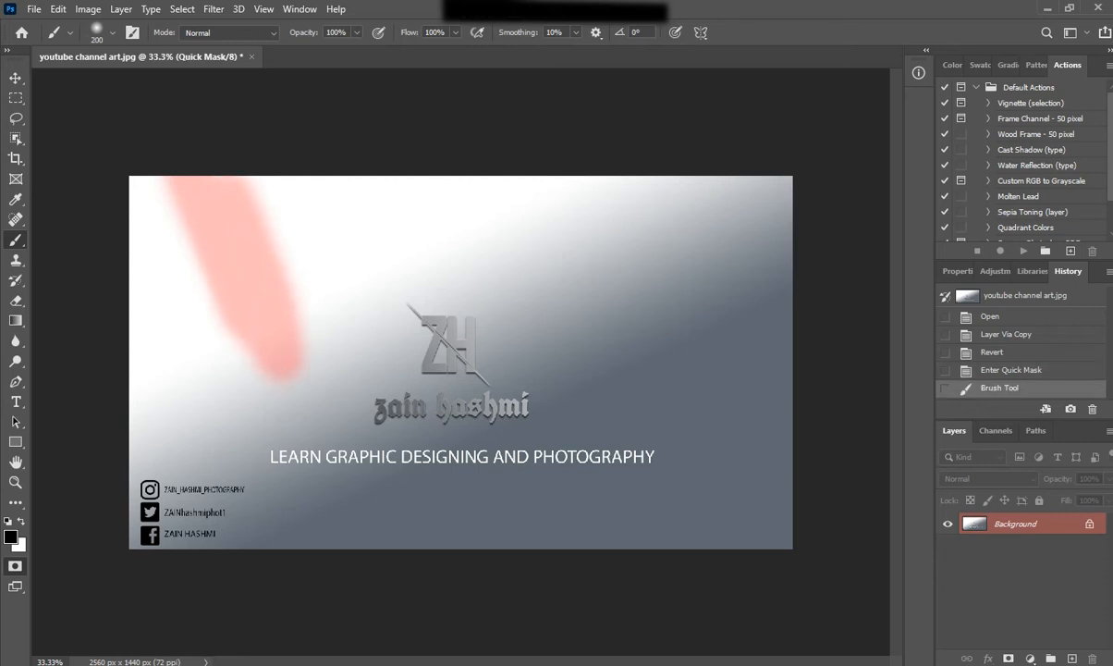
key("q")
key("ctrl+shift+i")
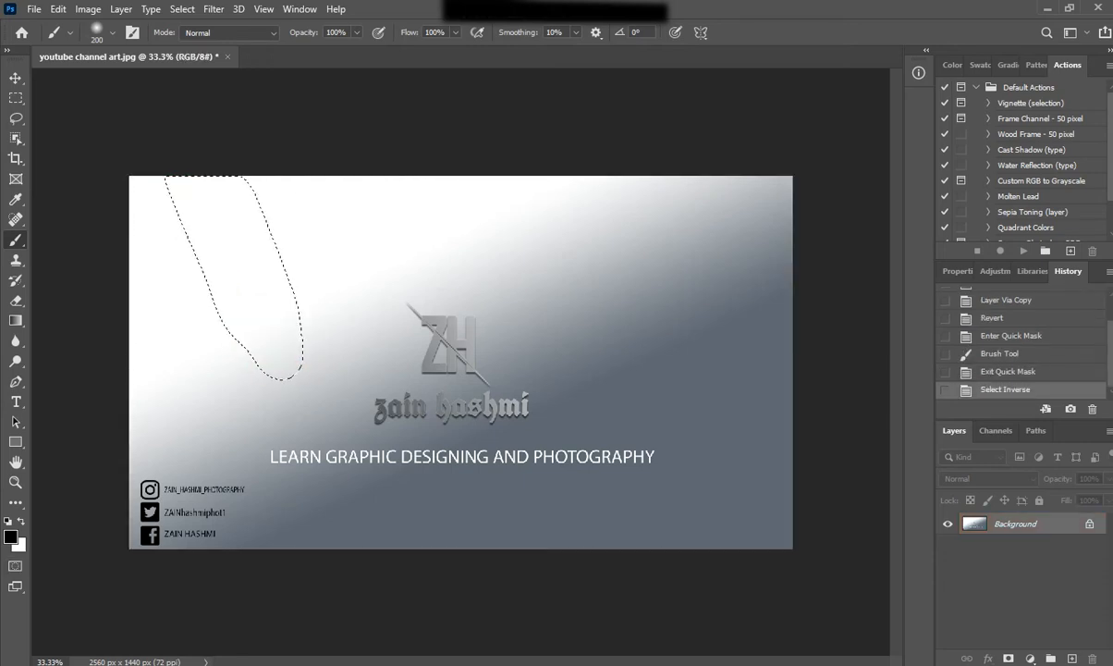
left_click(213, 8)
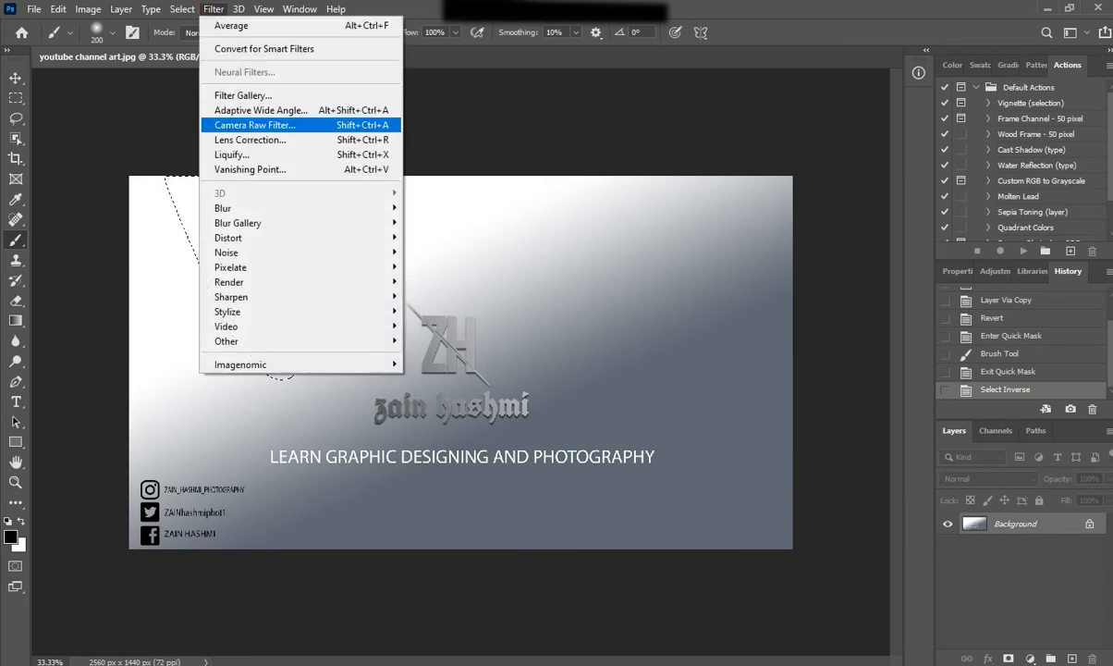
mouse_move(277, 208)
left_click(263, 10)
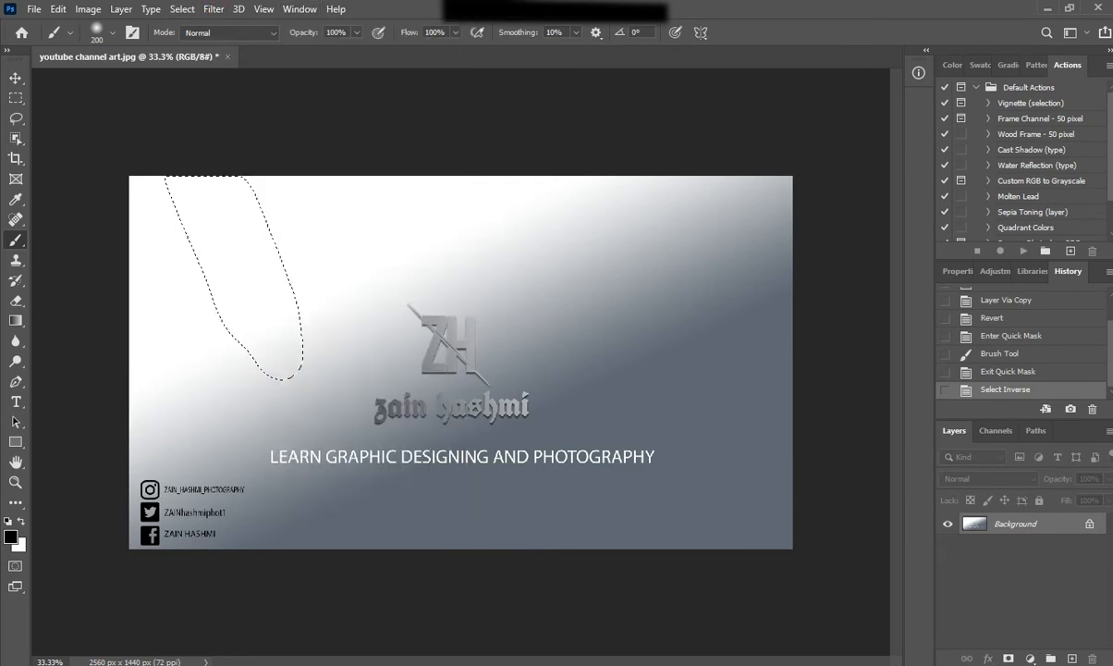
key("ctrl+d")
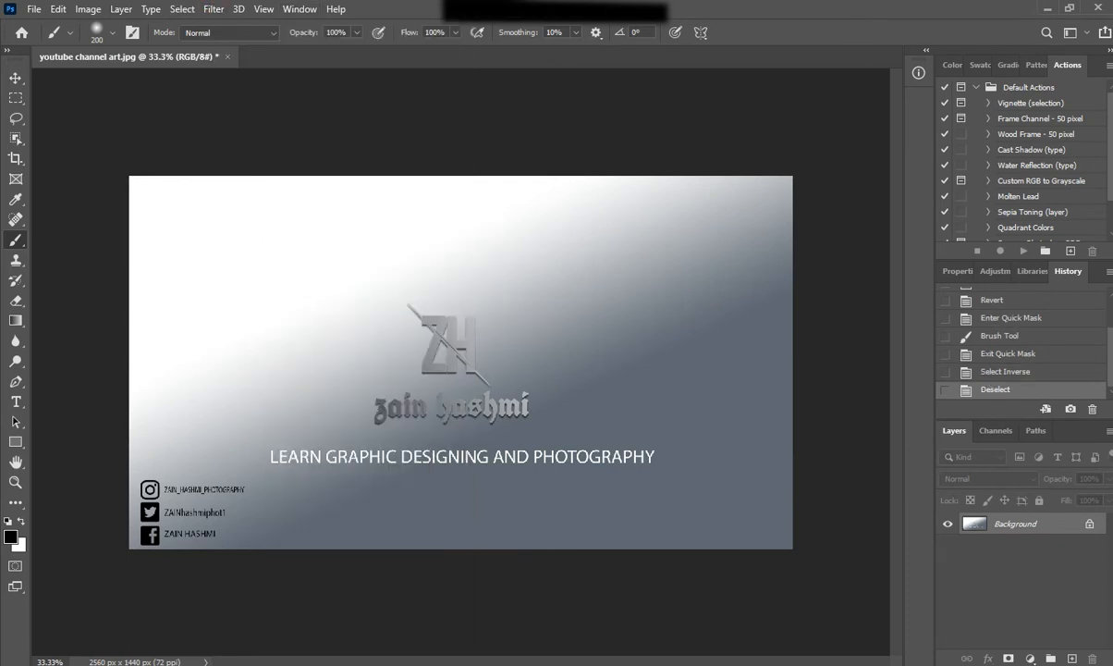
- Paint a tall Quick Mask strip crossing the last letter of PHOTOGRAPHY and convert it into an inverted selection of the strip
key("q")
left_click_drag(651, 263, 707, 527)
left_click_drag(682, 313, 676, 268)
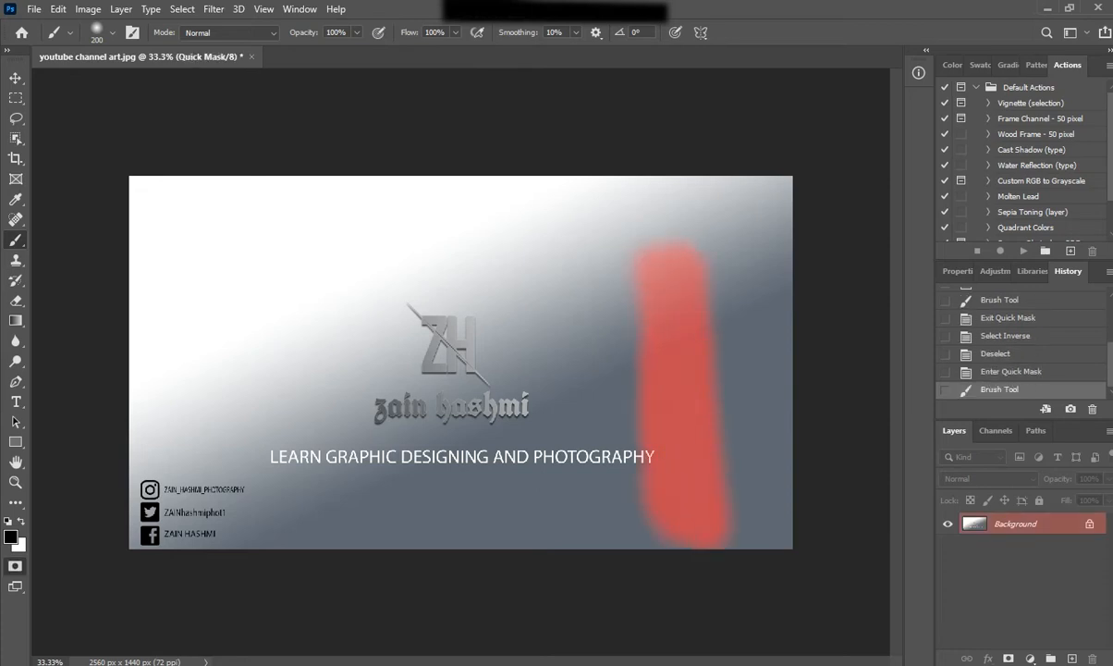
key("q")
key("ctrl+shift+i")
- Apply the basic Blur filter to the selected vertical strip
left_click(213, 9)
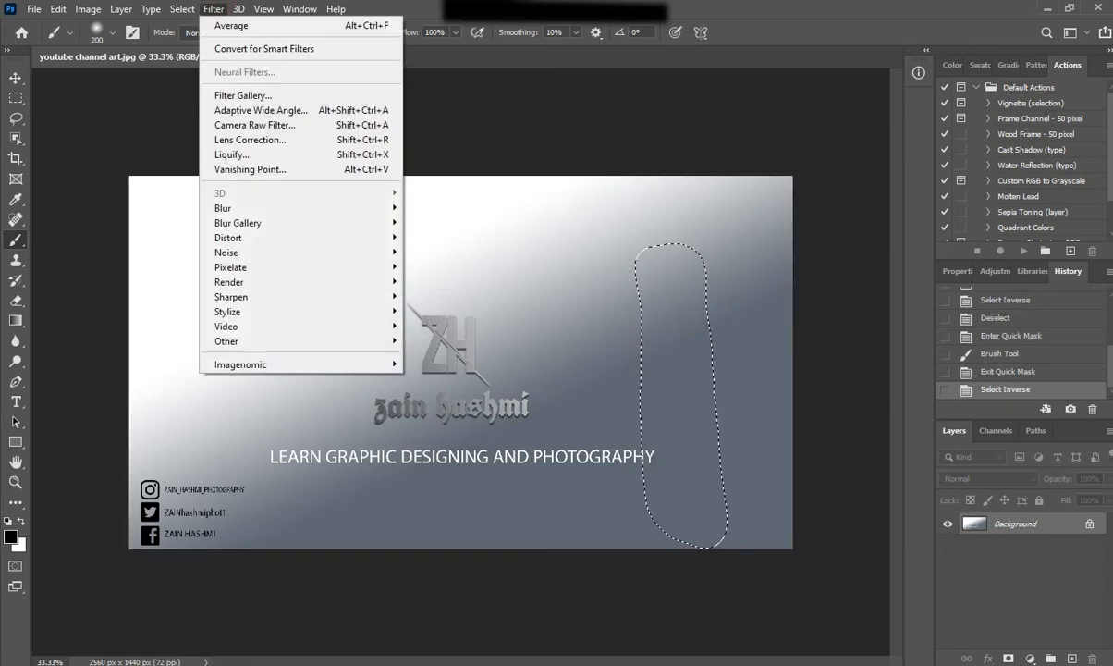
mouse_move(277, 208)
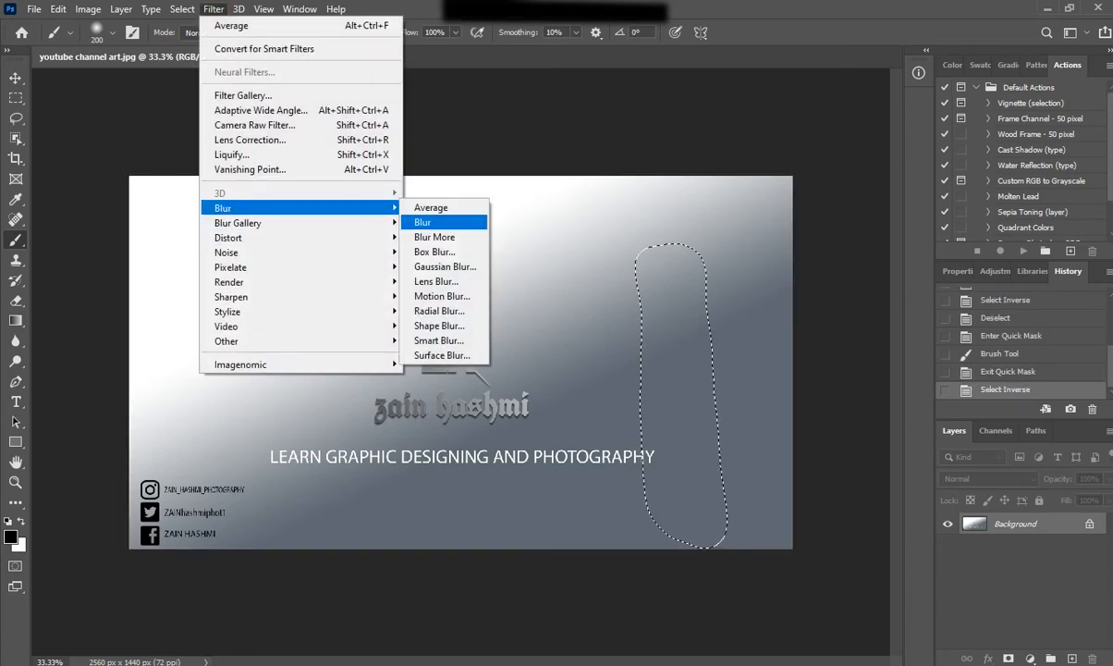
left_click(453, 222)
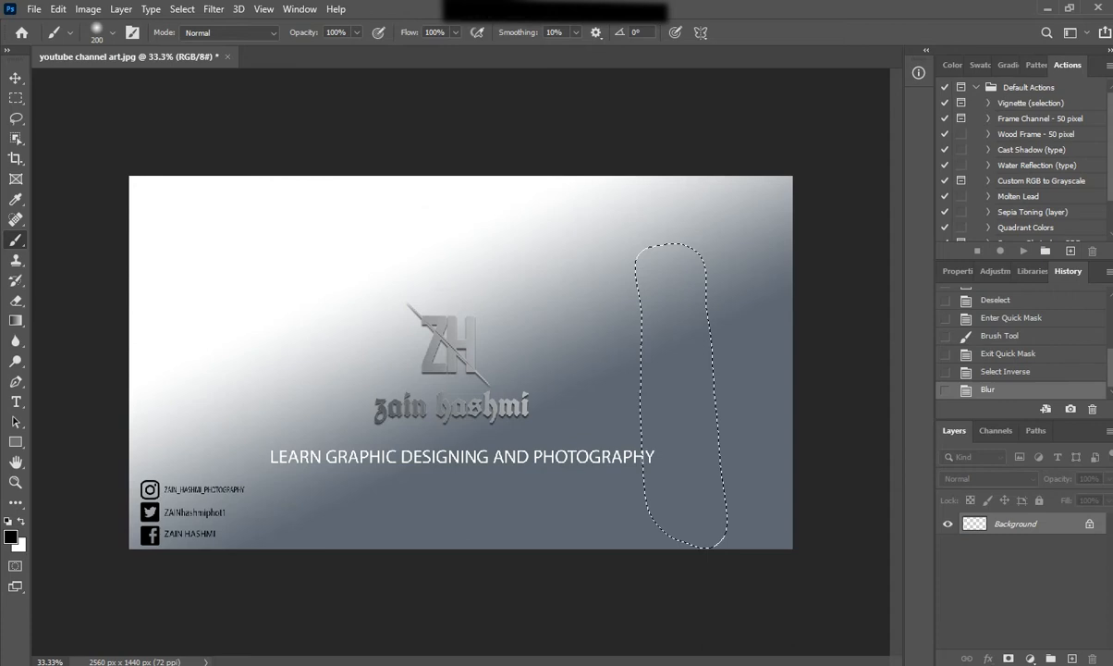
- Inspect the selected edge of the word PHOTOGRAPHY up close and apply Blur More to the strip
scroll(623, 442, "up", 7)
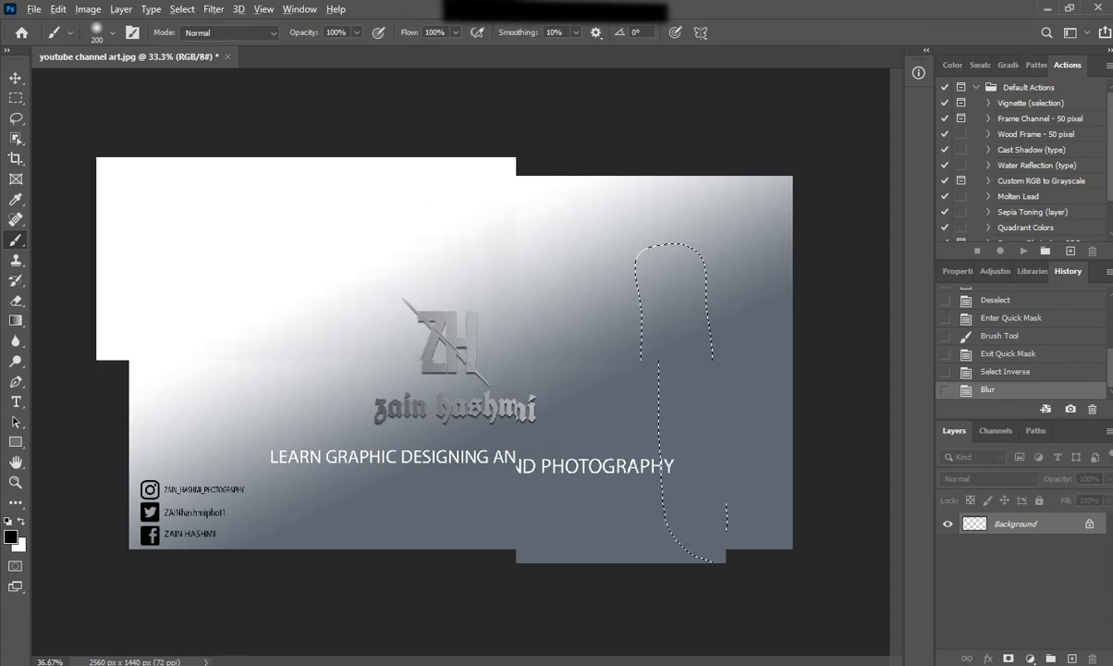
scroll(697, 495, "up", 8)
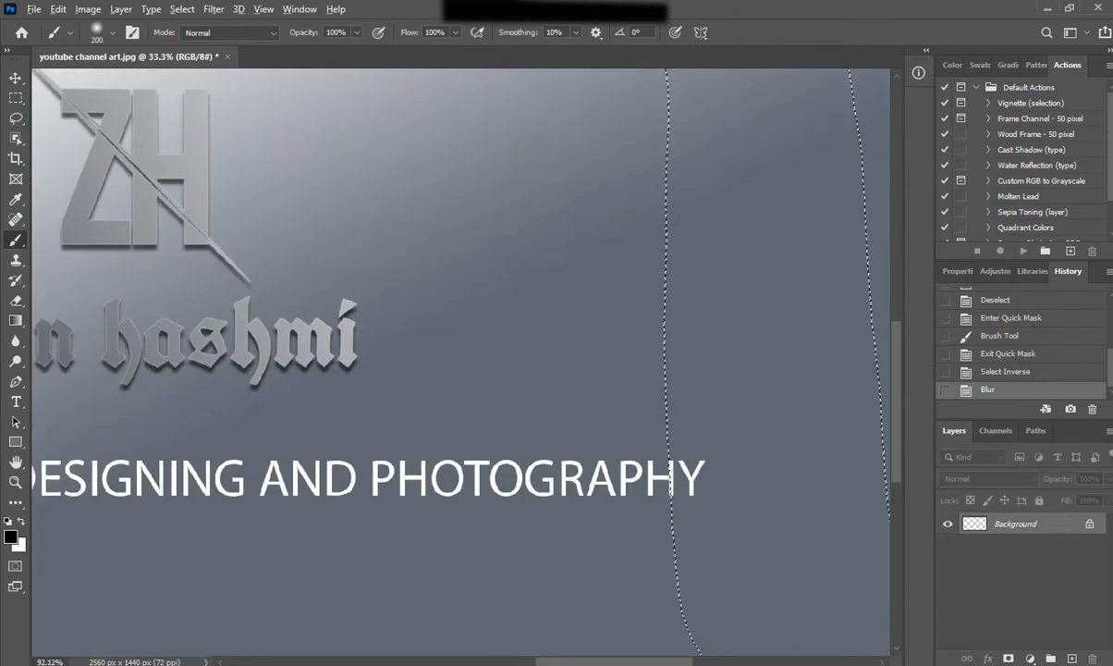
scroll(675, 490, "up", 2)
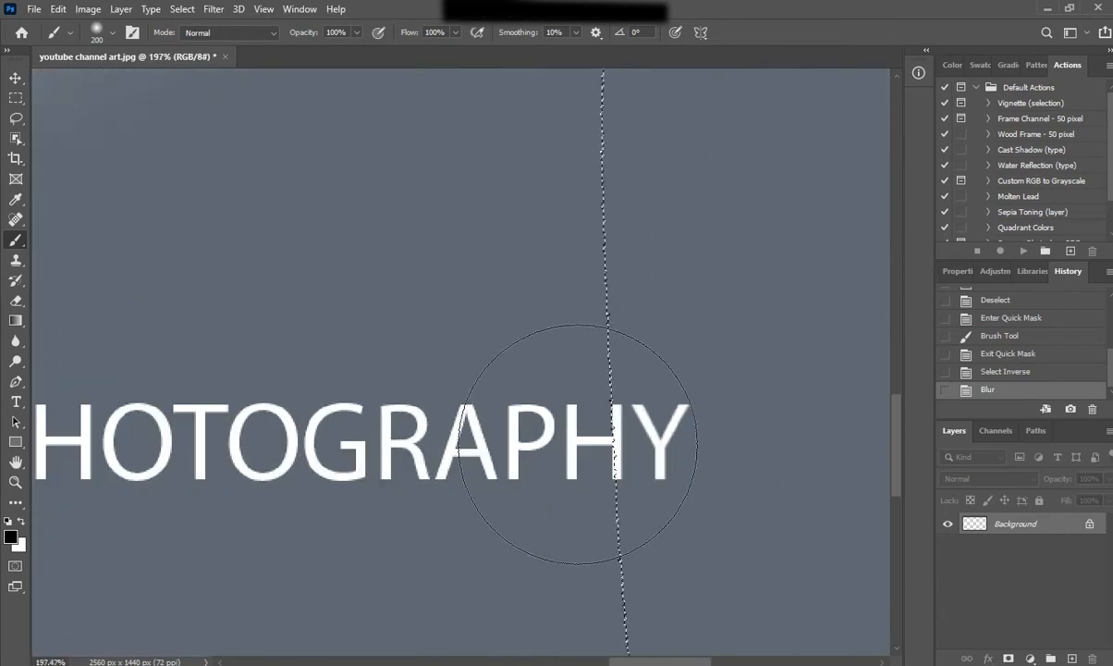
scroll(596, 437, "down", 3)
scroll(610, 442, "down", 5)
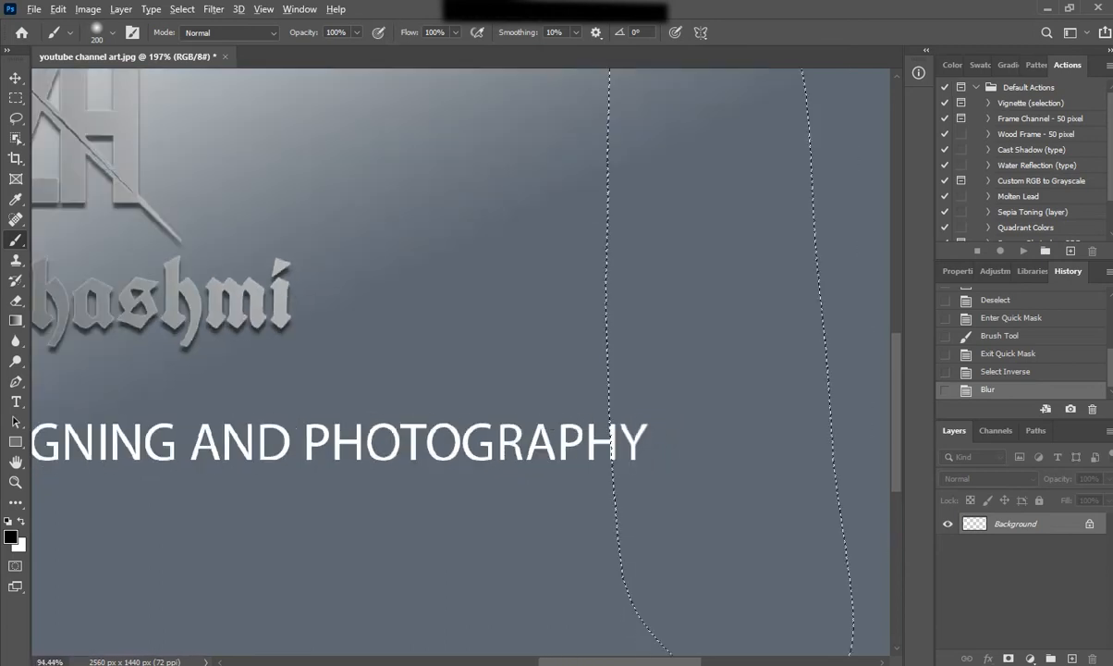
scroll(463, 360, "down", 2)
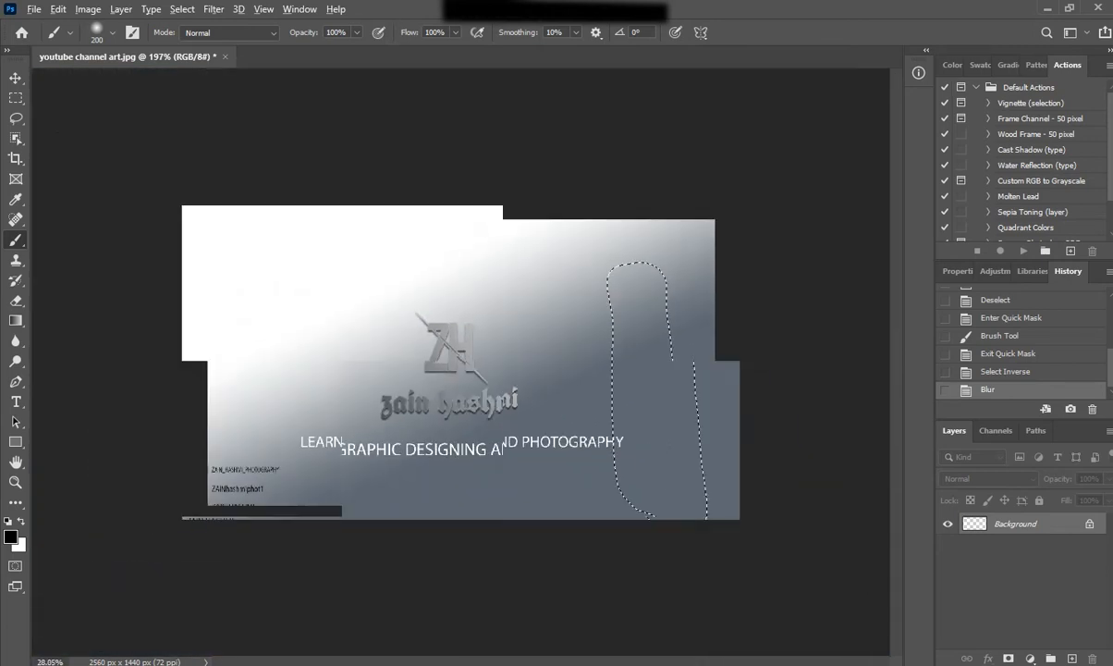
left_click(214, 8)
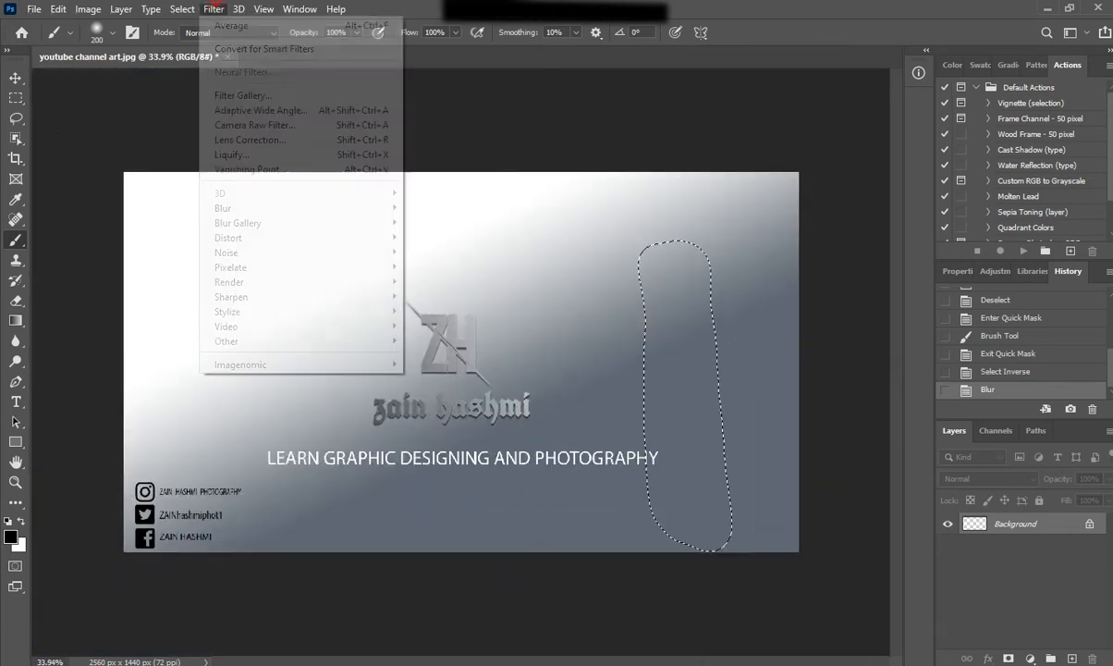
mouse_move(277, 208)
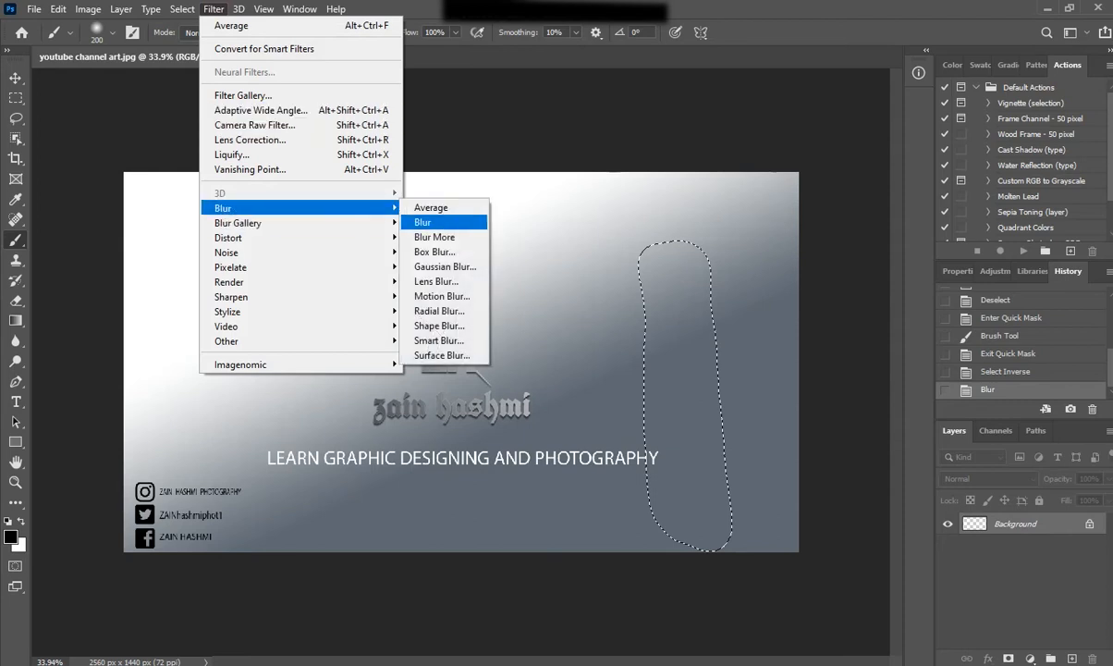
left_click(434, 237)
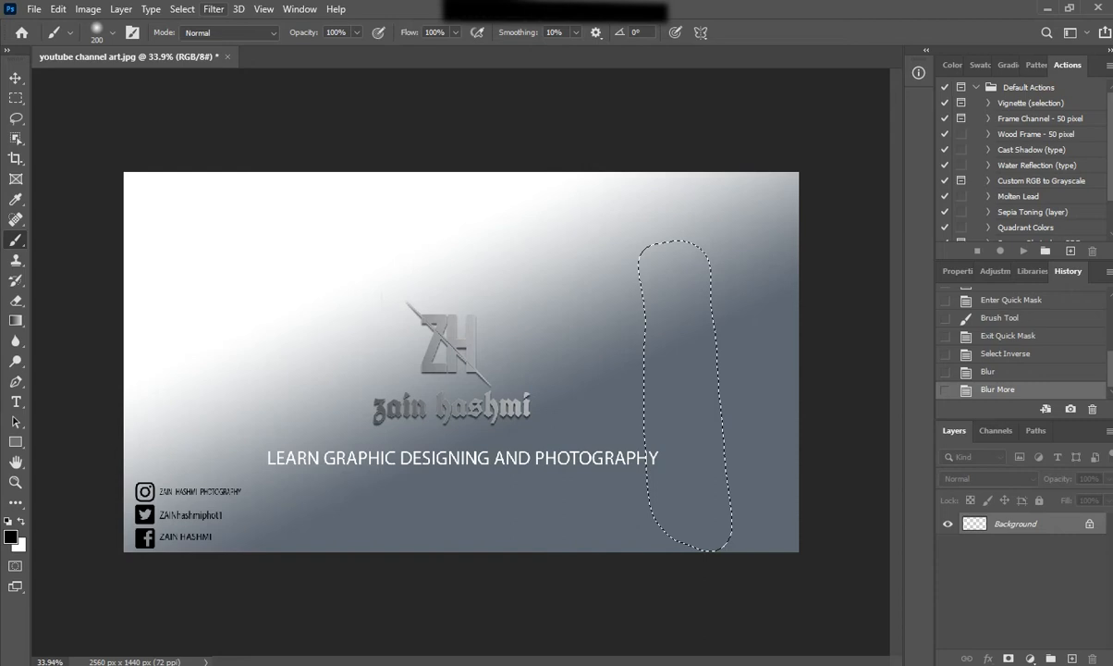
- Start a Gaussian Blur on the selected strip and raise its radius to 1000 pixels
left_click(214, 9)
mouse_move(277, 208)
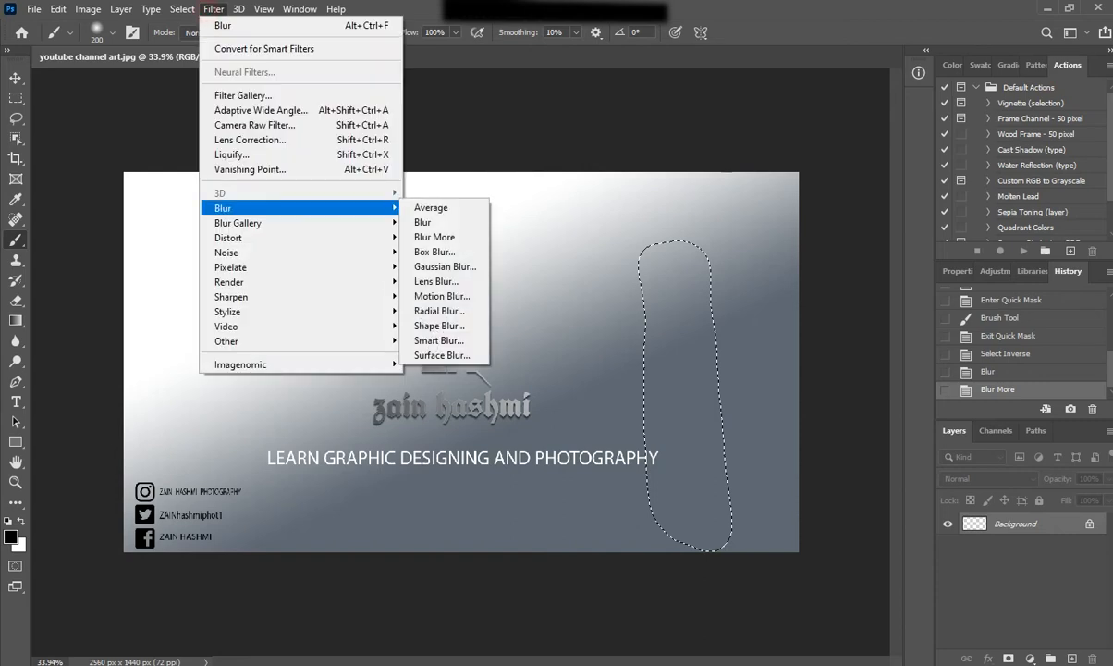
left_click(434, 266)
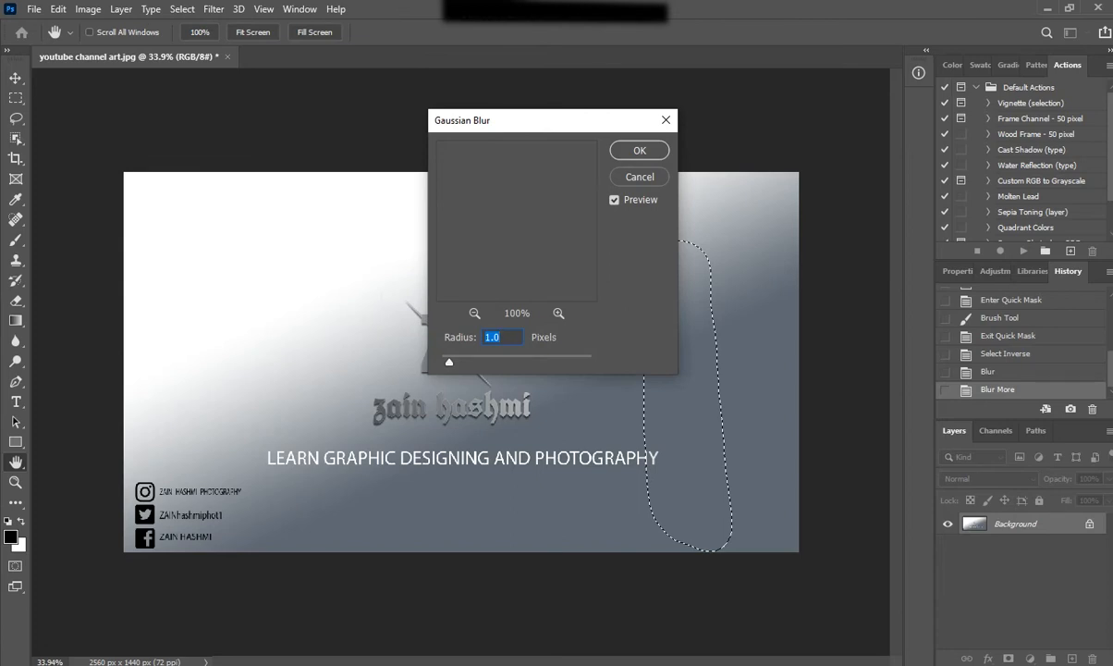
left_click_drag(505, 120, 306, 204)
left_click_drag(250, 447, 392, 446)
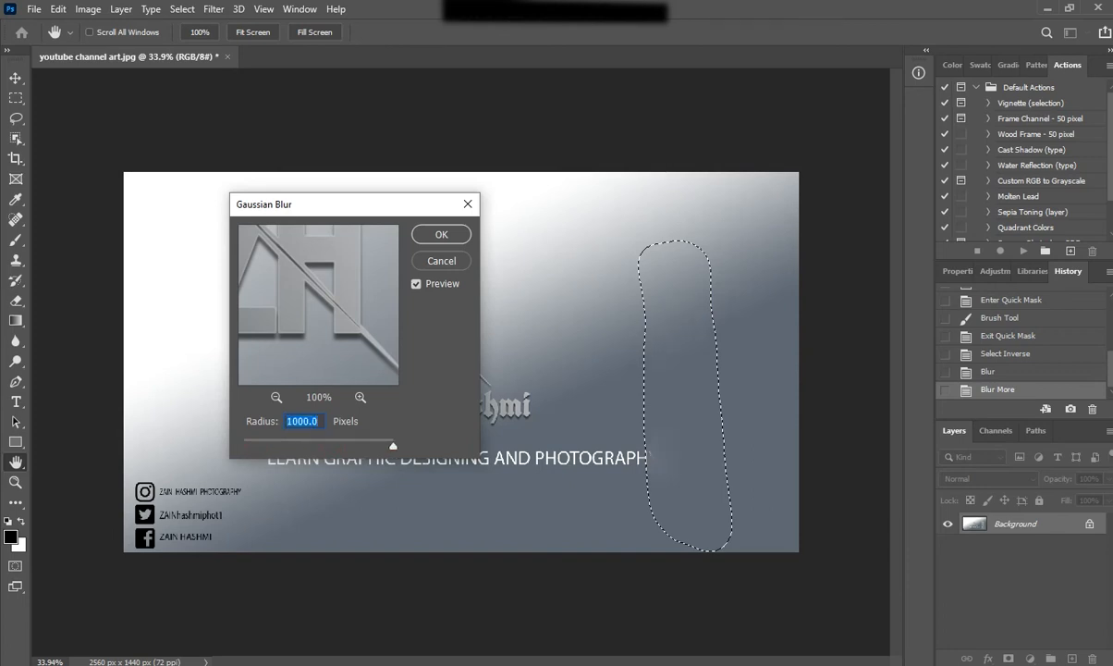
- Preview the Gaussian Blur around the end of PHOTOGRAPHY, reduce its radius to 118.7 pixels, and discard the filter
left_click(647, 456)
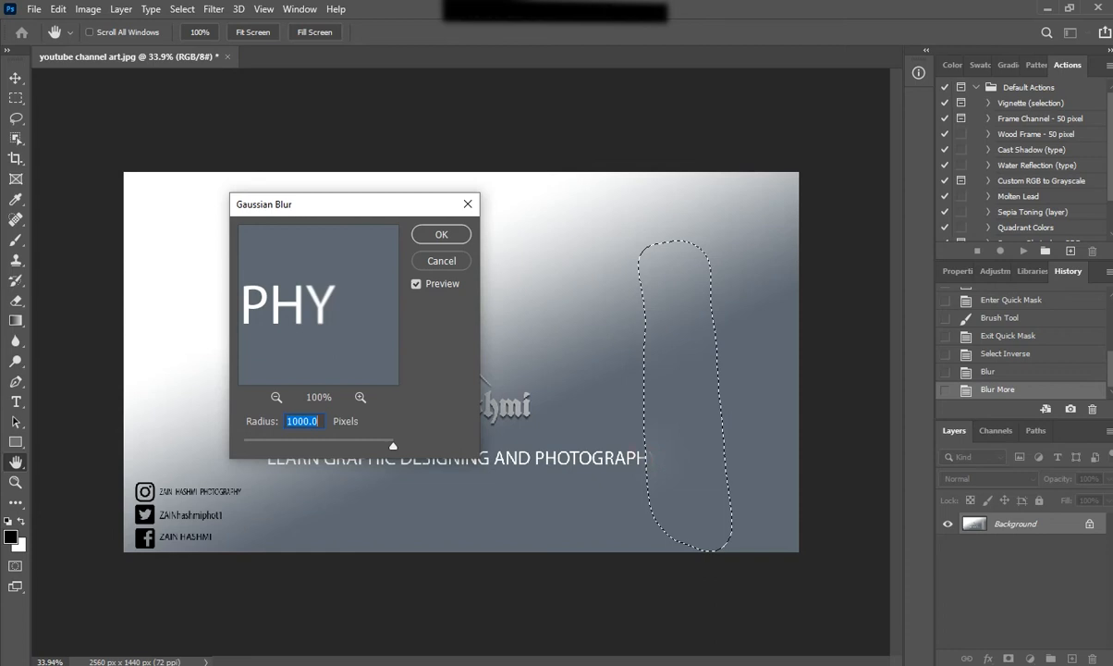
left_click(651, 459)
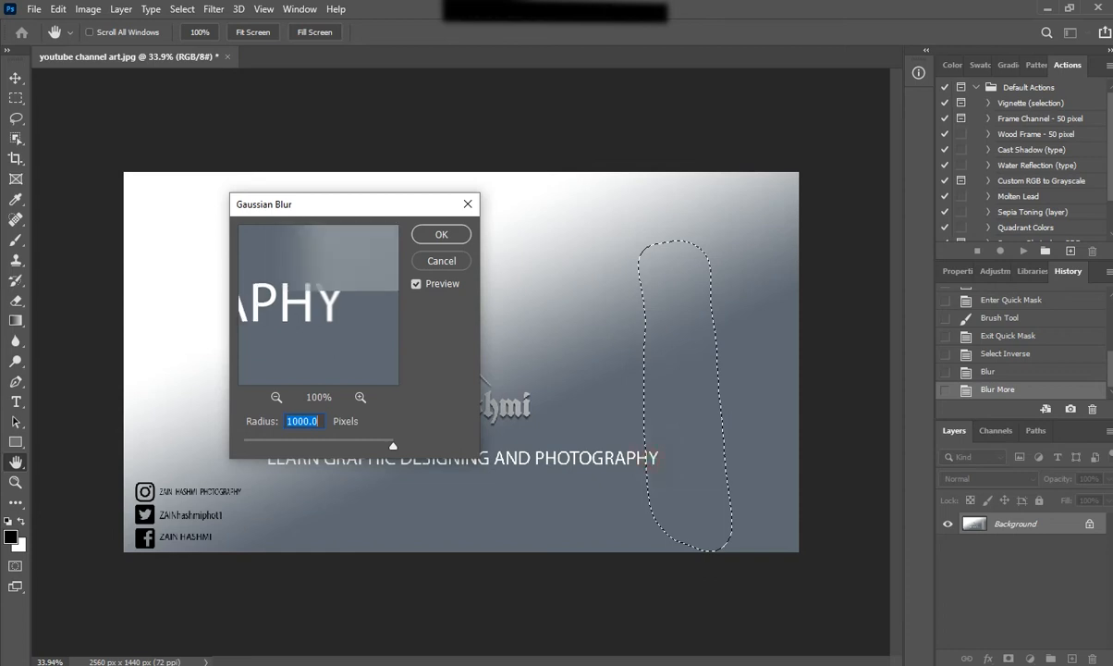
left_click_drag(293, 446, 344, 447)
left_click_drag(286, 421, 313, 421)
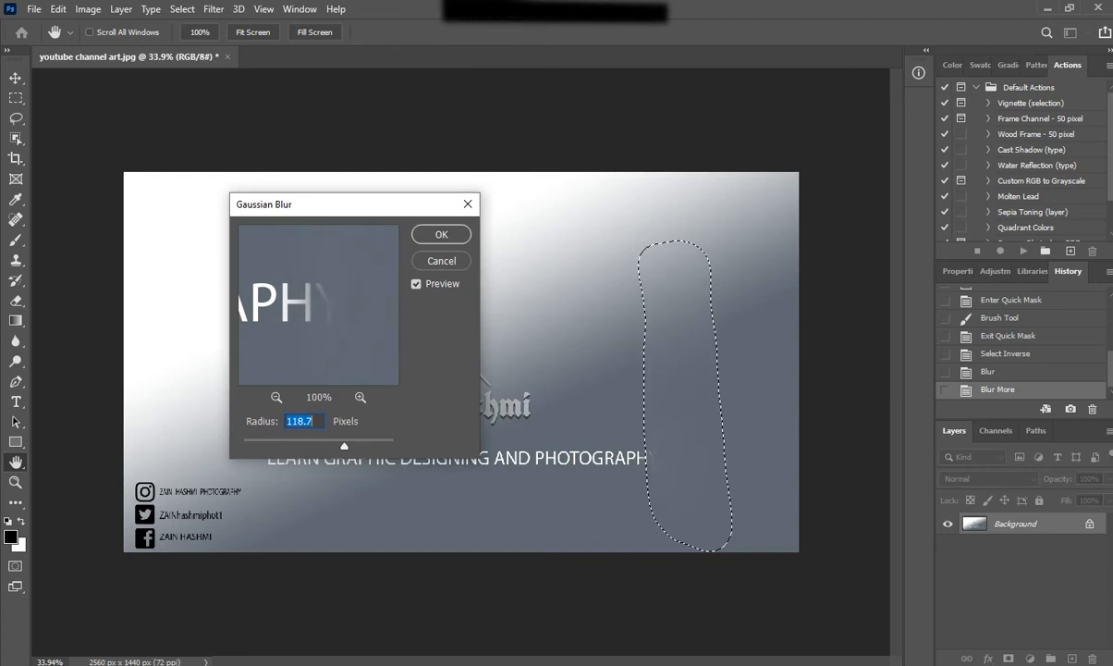
left_click(441, 261)
- Try a Lens Blur on the selected strip with iris radius 100, blade curvature 92 and rotation 293
left_click(213, 8)
mouse_move(277, 208)
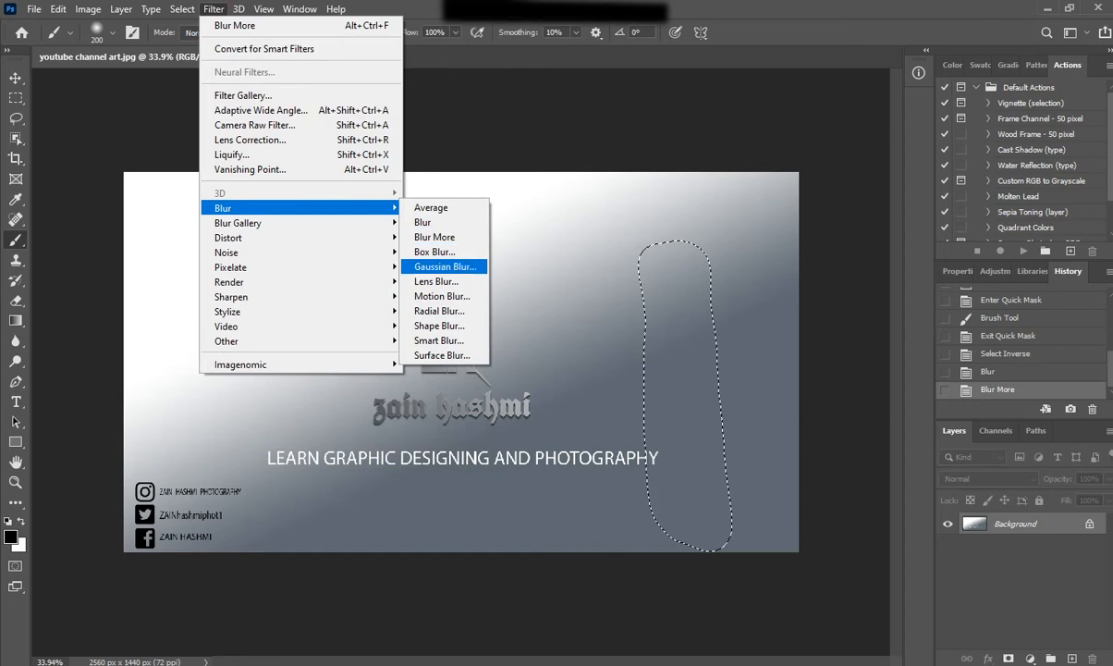
left_click(436, 281)
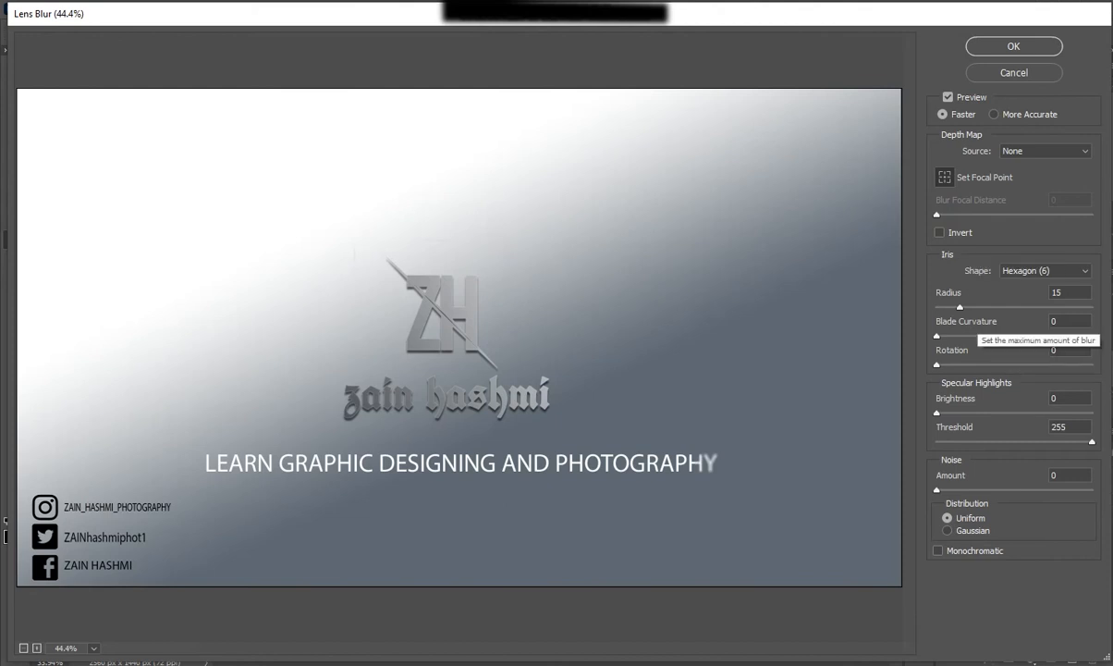
left_click_drag(960, 306, 1092, 306)
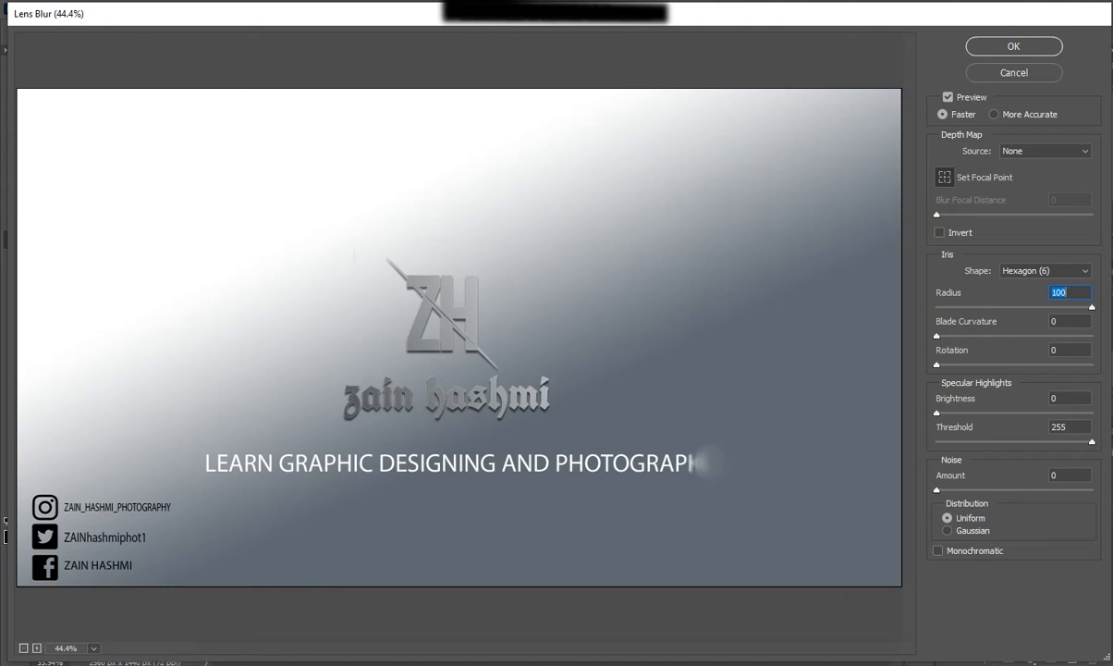
left_click_drag(937, 336, 1079, 336)
left_click_drag(937, 366, 1063, 366)
- Set the Lens Blur's specular highlights to brightness 75 and threshold 152 with noise 0, and discard the filter
left_click_drag(938, 414, 1029, 442)
mouse_move(953, 489)
left_mouse_down()
mouse_move(966, 489)
mouse_move(936, 490)
left_mouse_up()
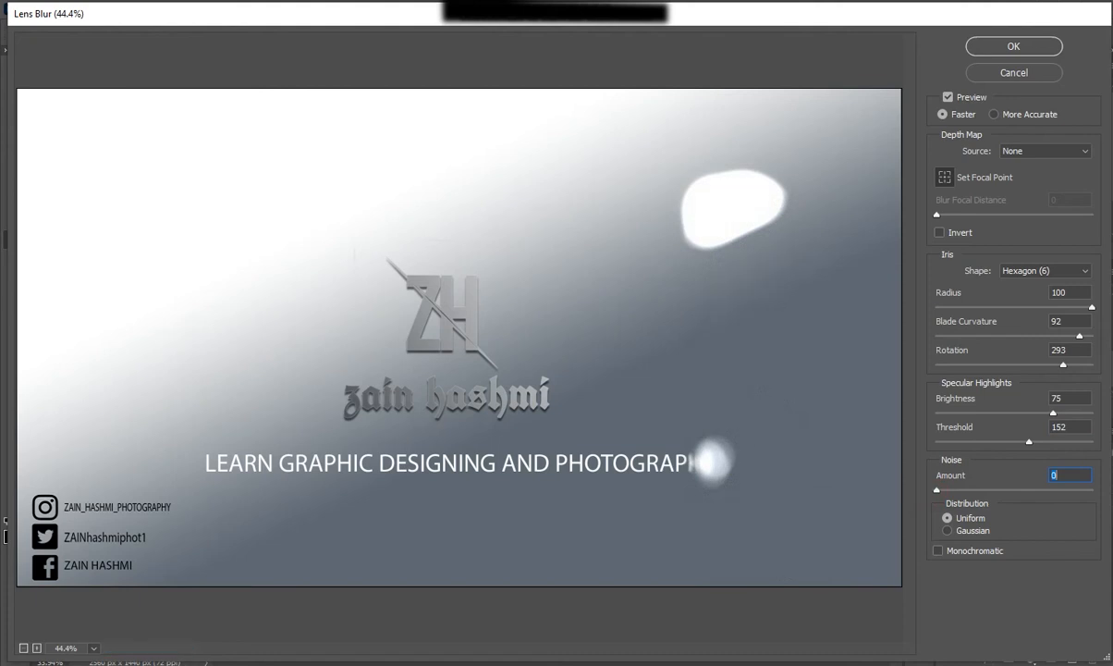
key("Escape")
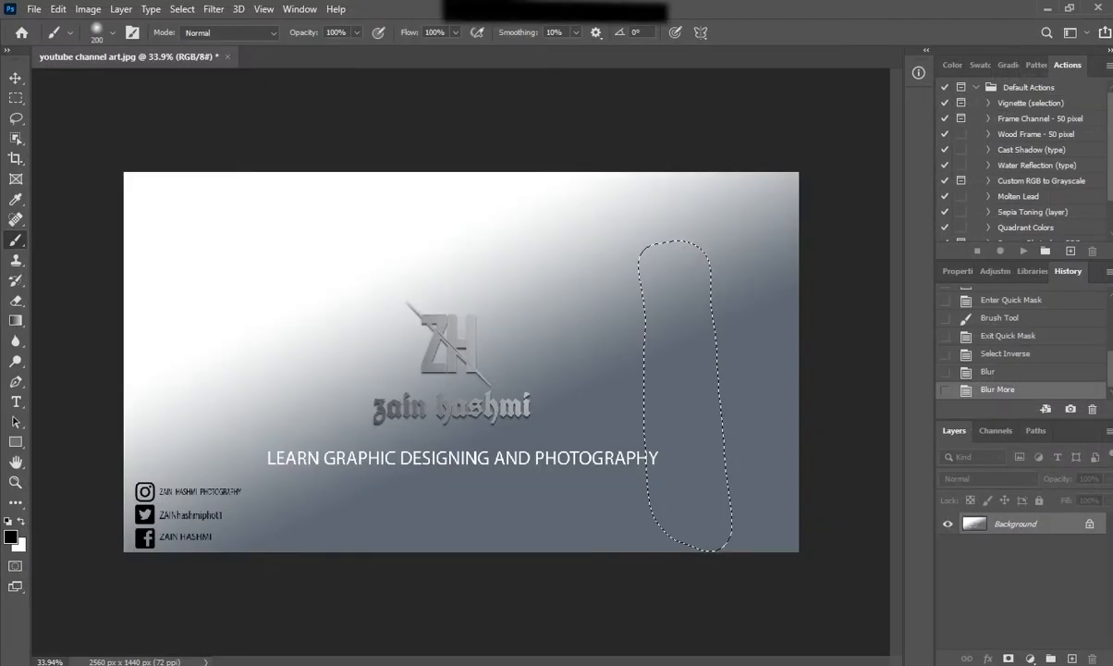
- Try a Motion Blur on the selected strip with a longer distance and different angles, and discard it
left_click(214, 8)
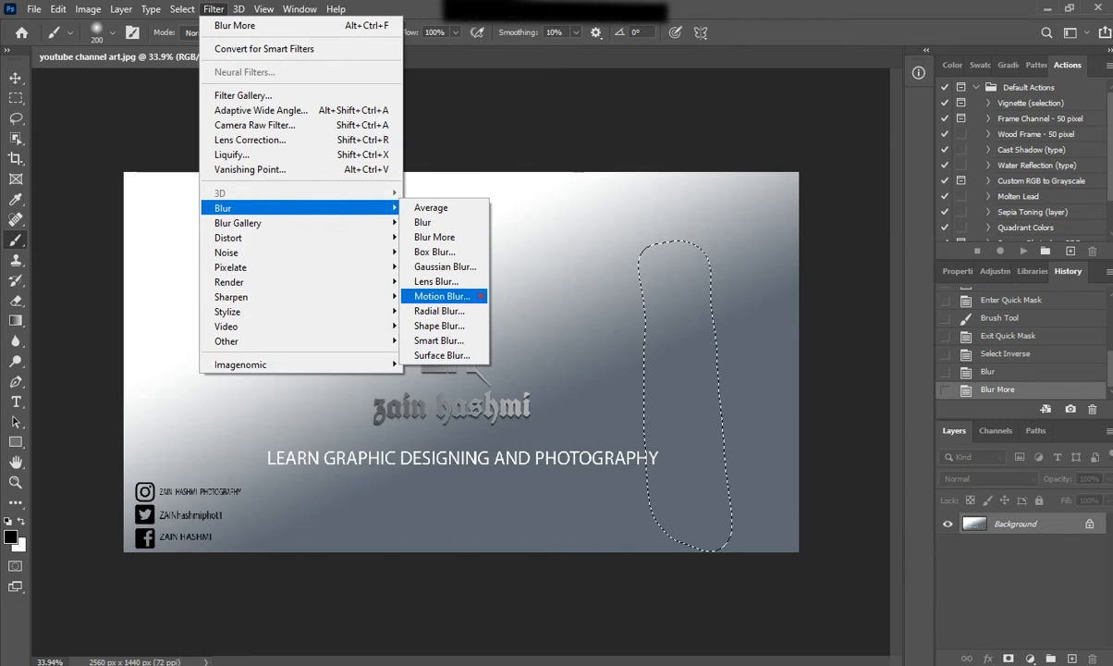
left_click(442, 296)
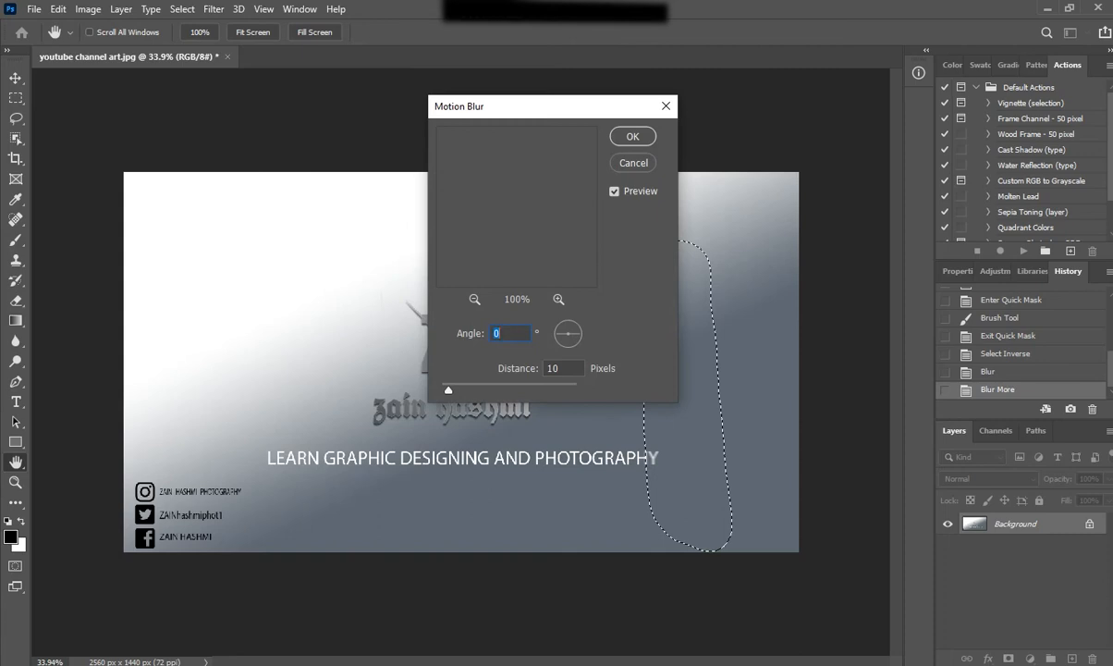
left_click_drag(517, 106, 284, 187)
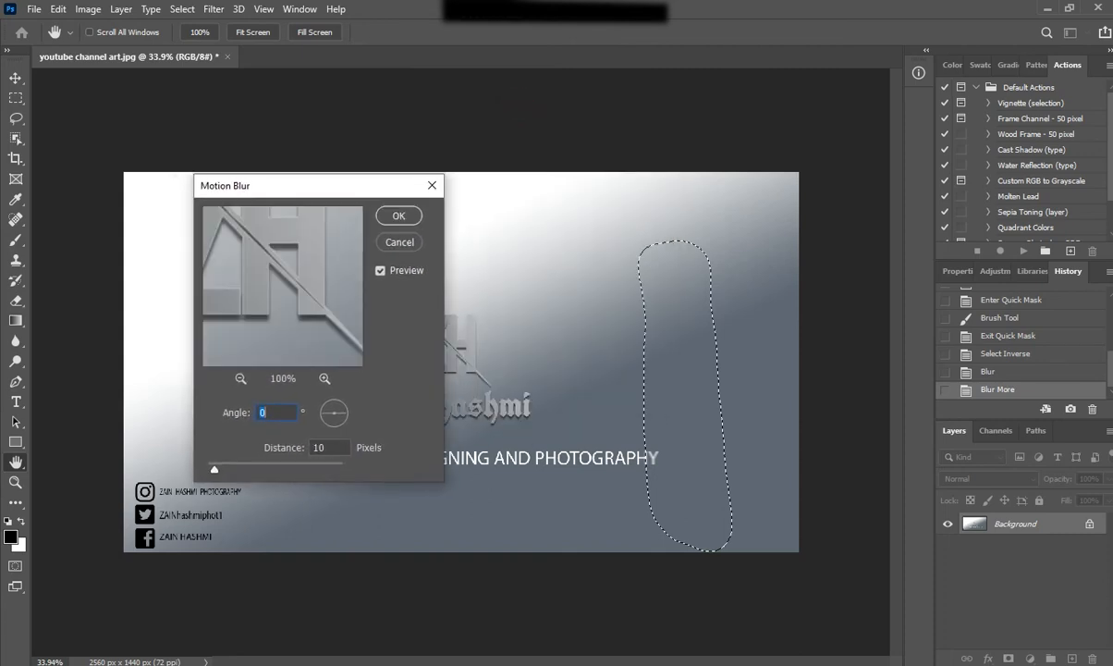
left_click_drag(215, 469, 263, 469)
left_click_drag(346, 420, 342, 401)
left_click(337, 391)
left_click(342, 417)
left_click(398, 242)
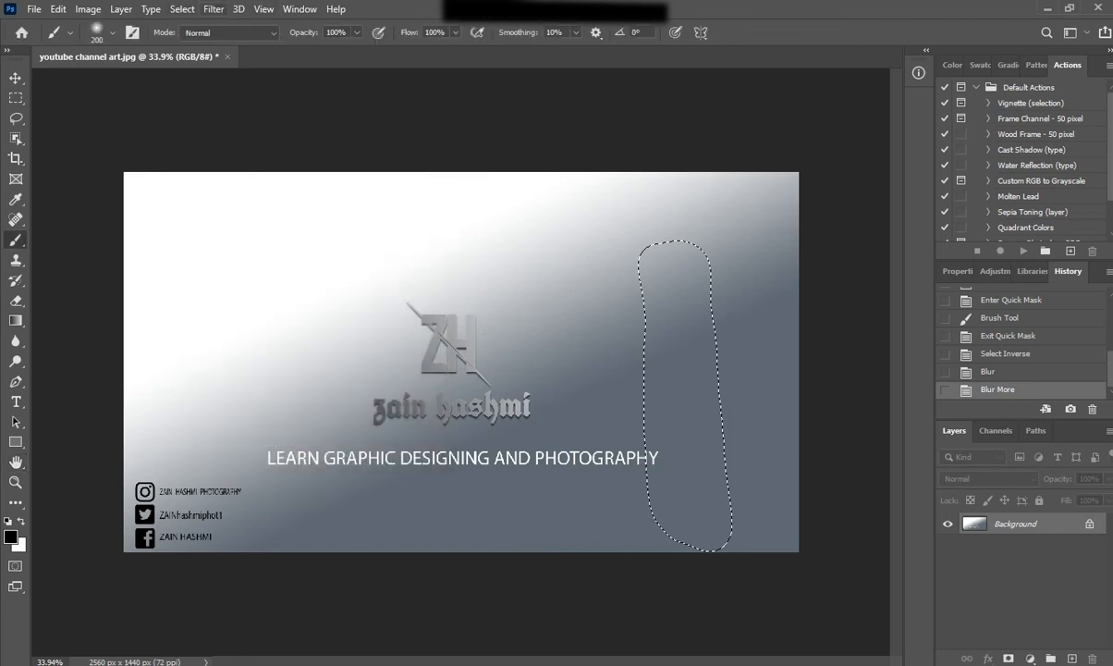
- Start a Radial Blur on the selected strip and set its amount to 100
left_click(213, 8)
mouse_move(239, 223)
key("Up")
key("Right")
key("Down")
key("Down")
key("Down")
key("Down")
key("Down")
key("Down")
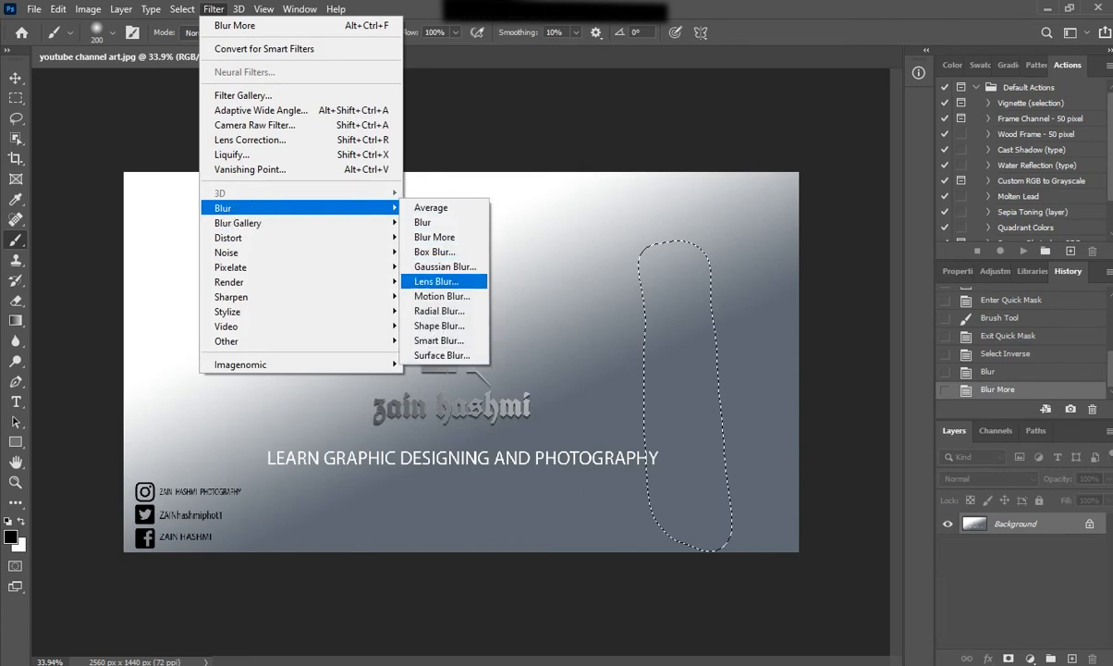
key("Down")
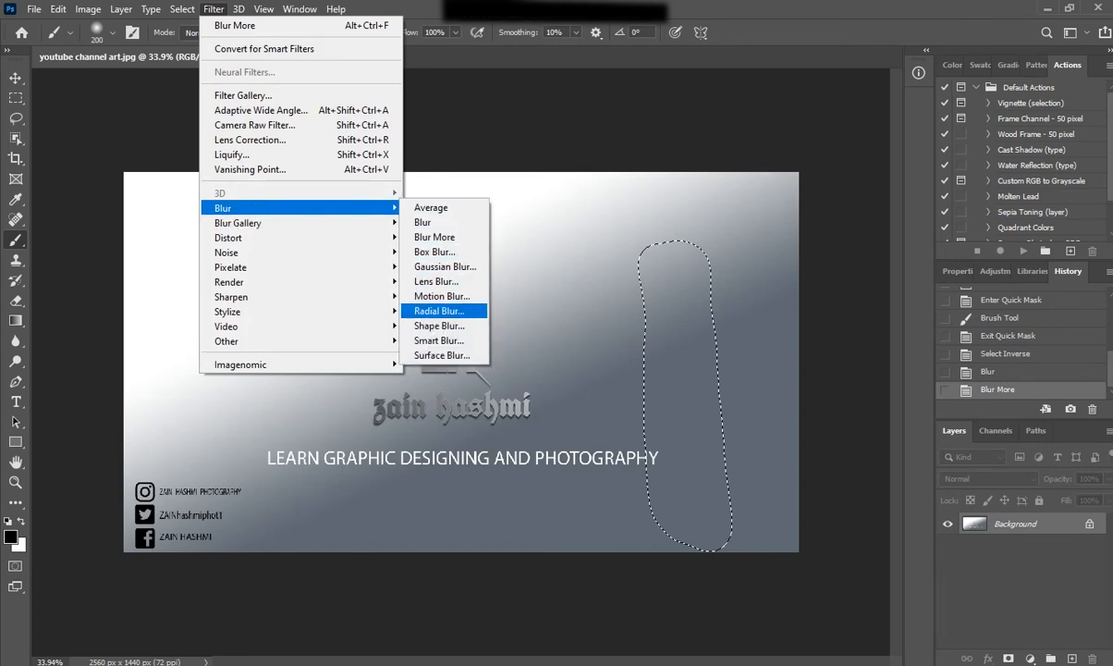
key("Return")
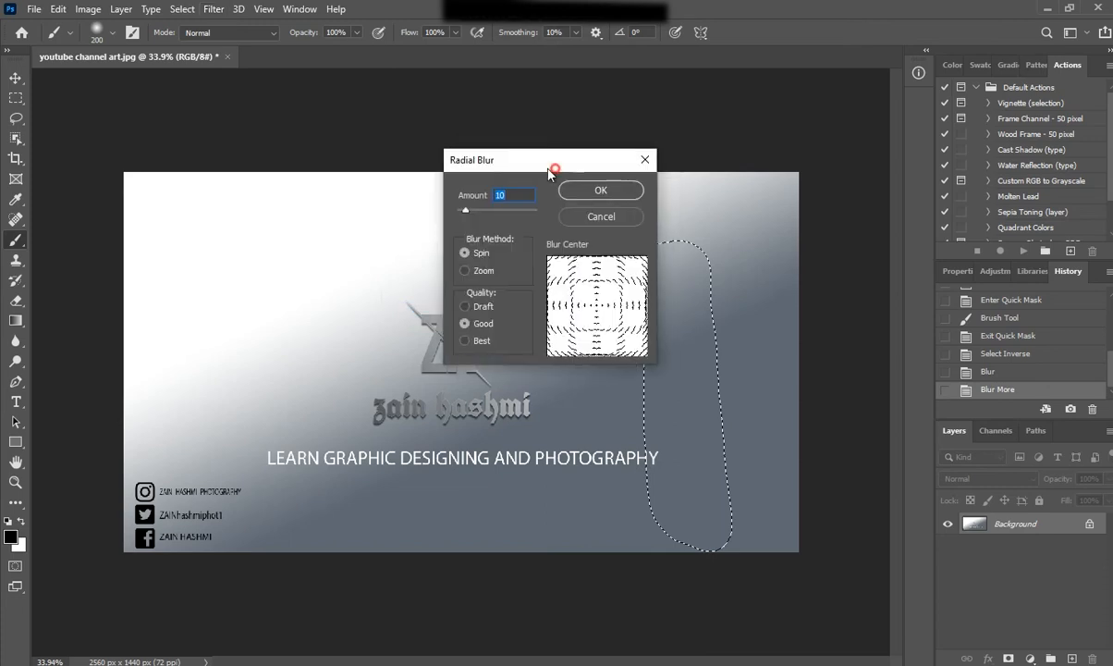
left_click_drag(550, 173, 376, 298)
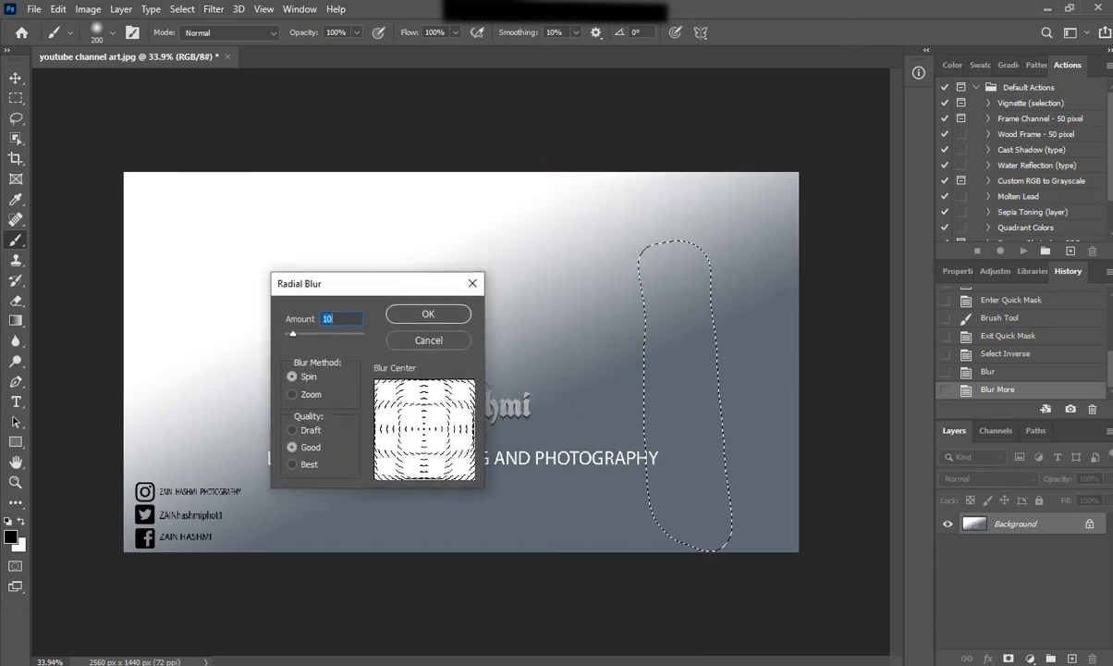
left_click_drag(293, 333, 363, 334)
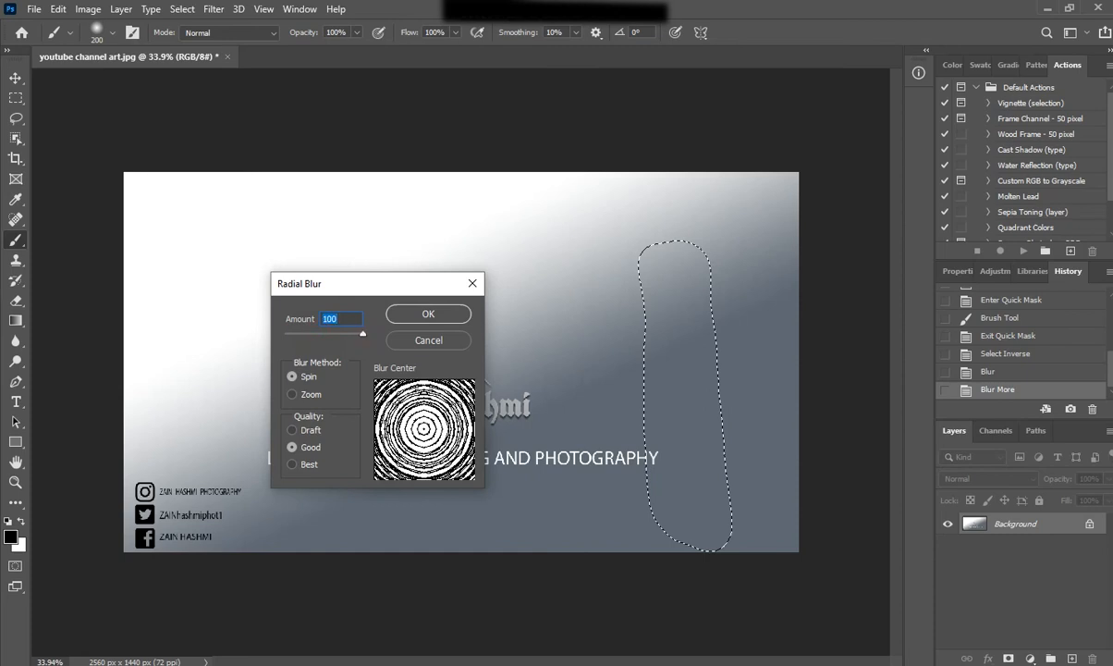
- Try the Zoom and Best options, apply the Radial Blur with Spin at Good quality, and undo it
left_click(292, 394)
left_click(292, 464)
left_click(292, 447)
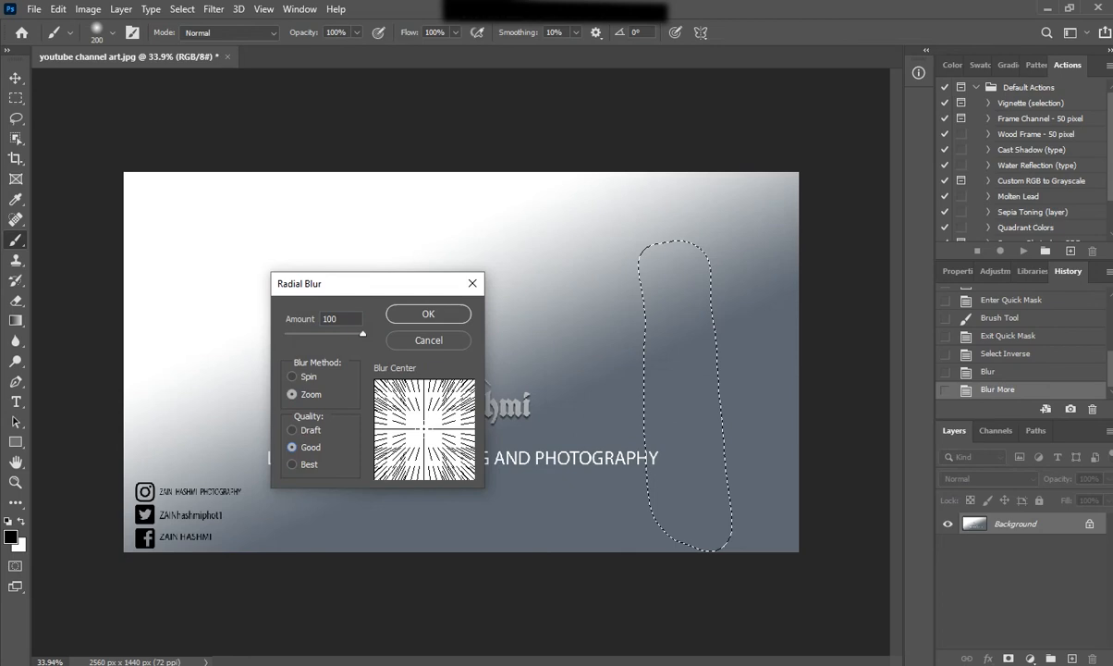
left_click(292, 376)
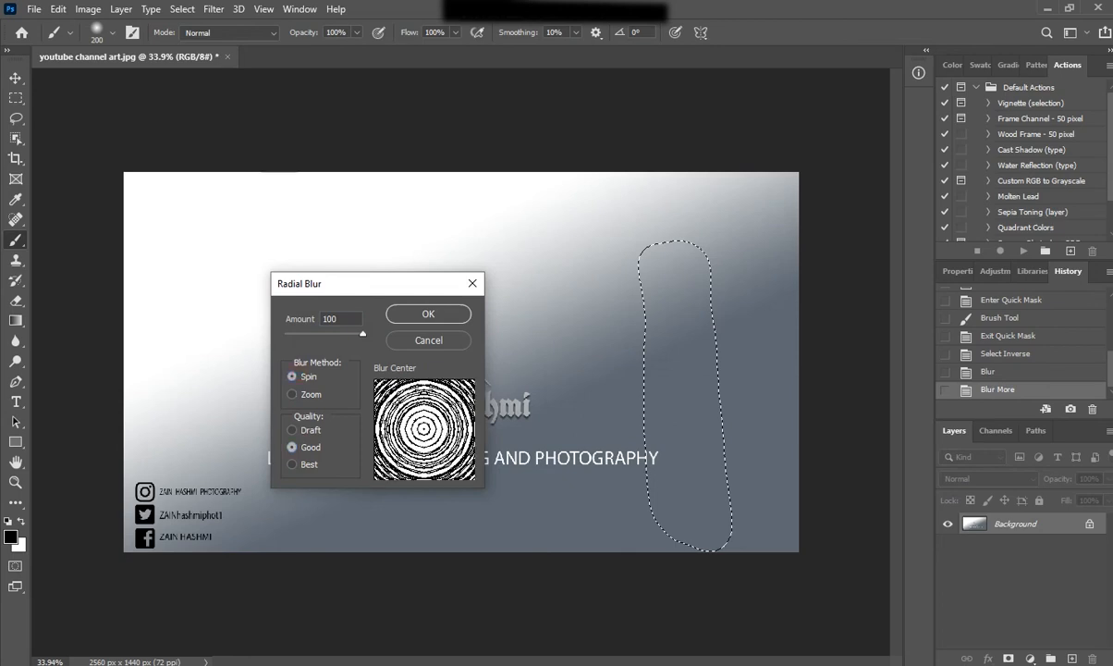
left_click(428, 314)
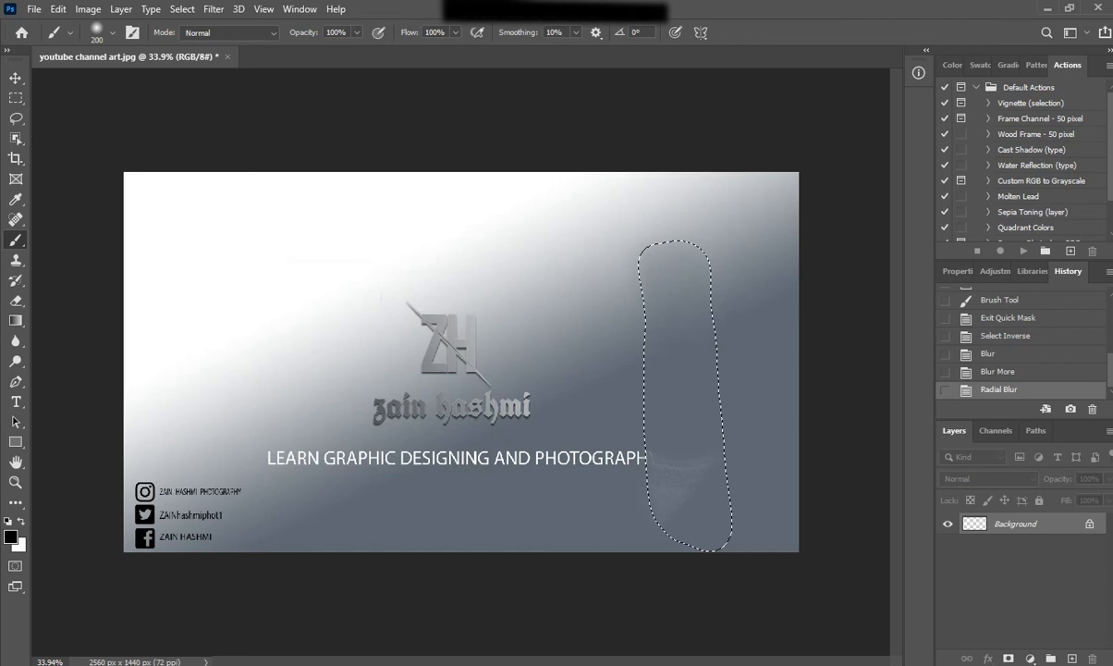
key("ctrl+z")
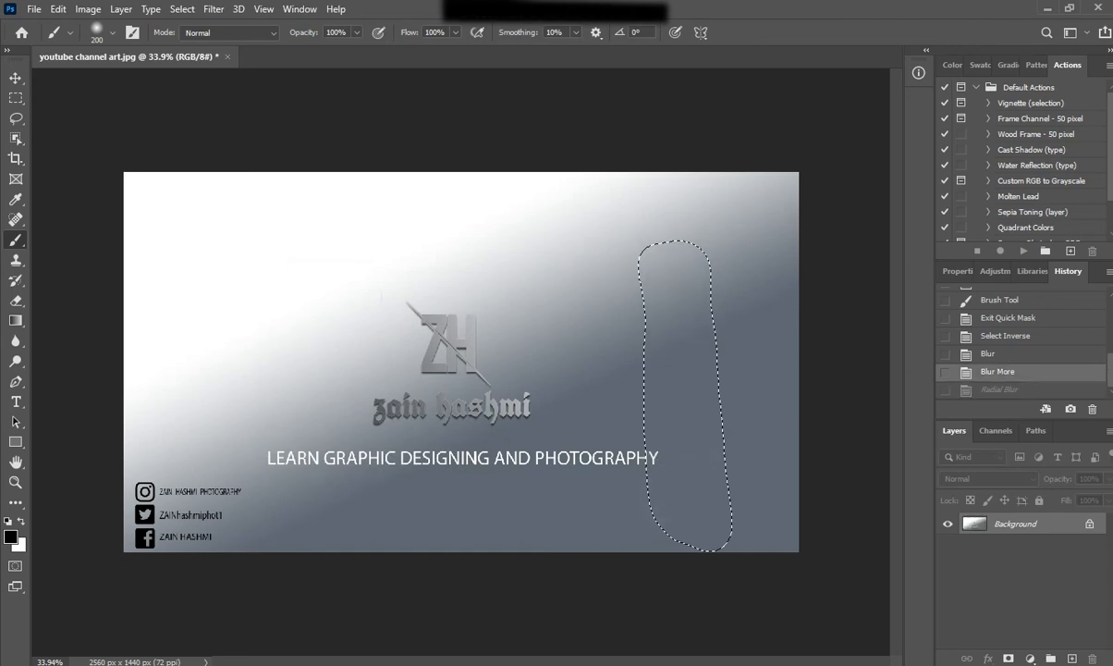
- Try a Shape Blur on the strip with a 1000-pixel radius, browse the Leaf Trees shapes, and discard the filter
left_click(211, 10)
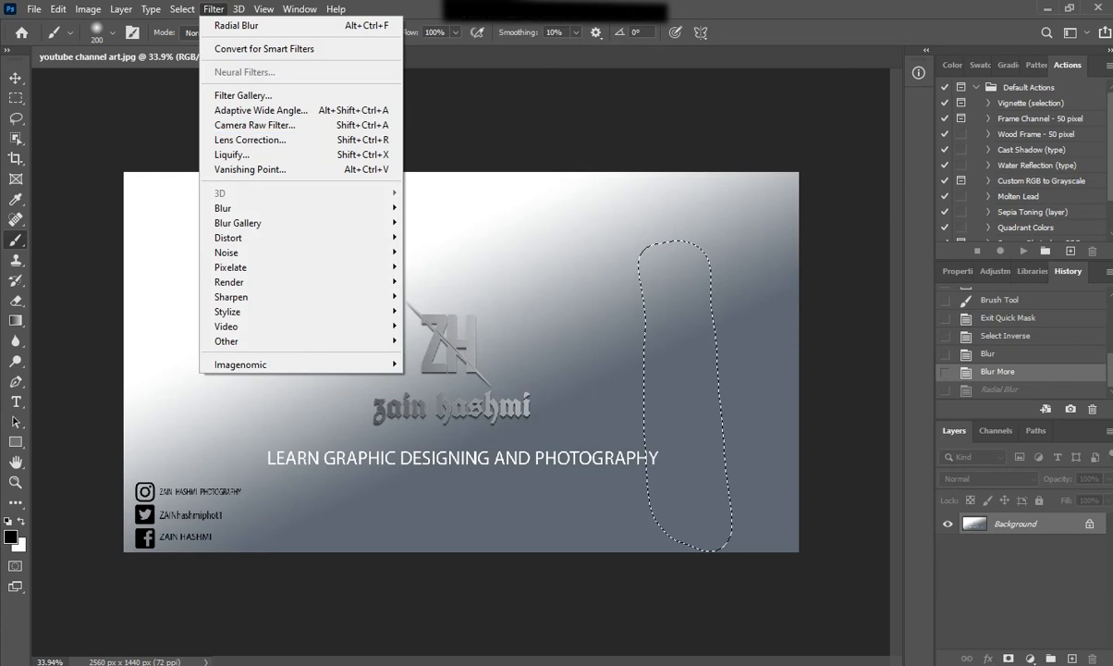
mouse_move(277, 223)
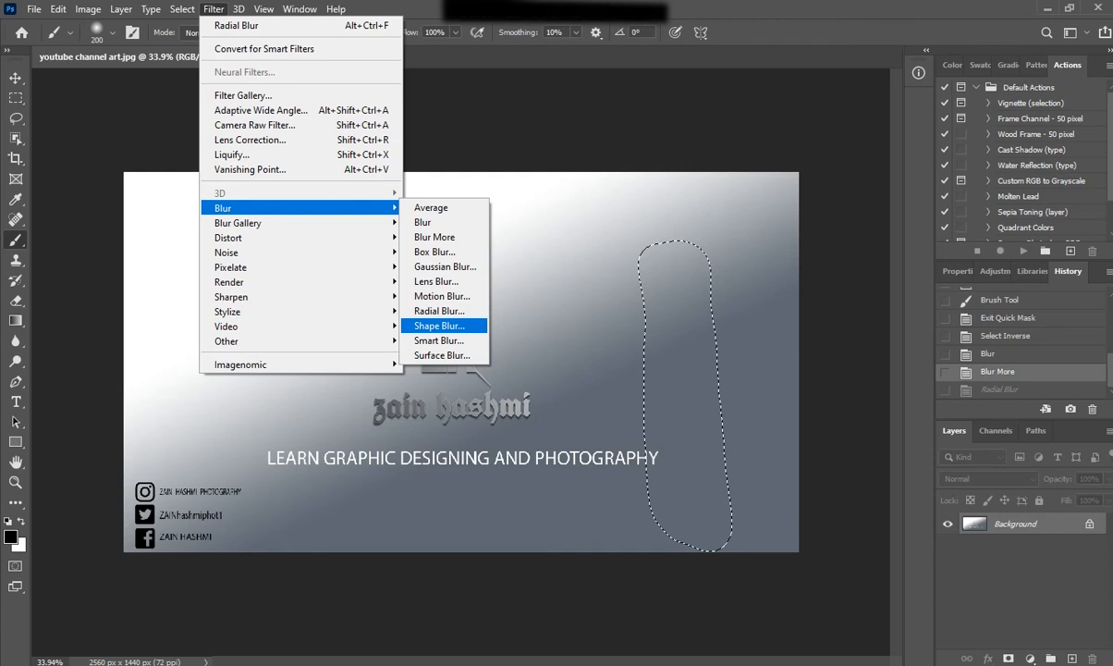
left_click(434, 325)
left_click_drag(536, 85, 309, 186)
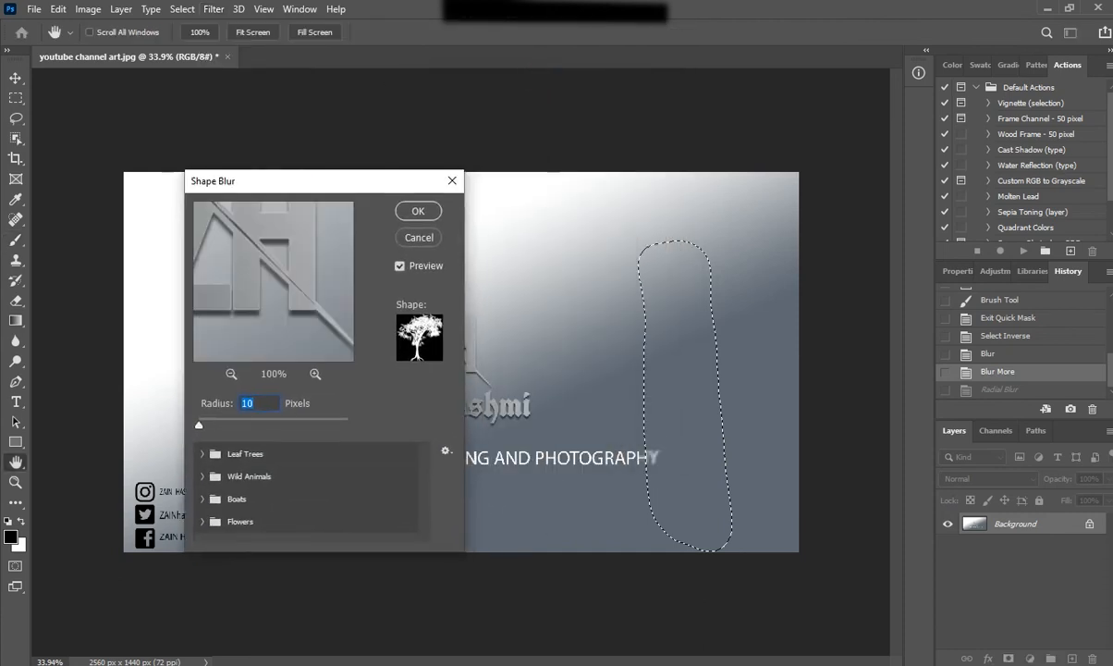
left_click_drag(199, 425, 348, 426)
left_click_drag(348, 425, 348, 425)
left_click(202, 453)
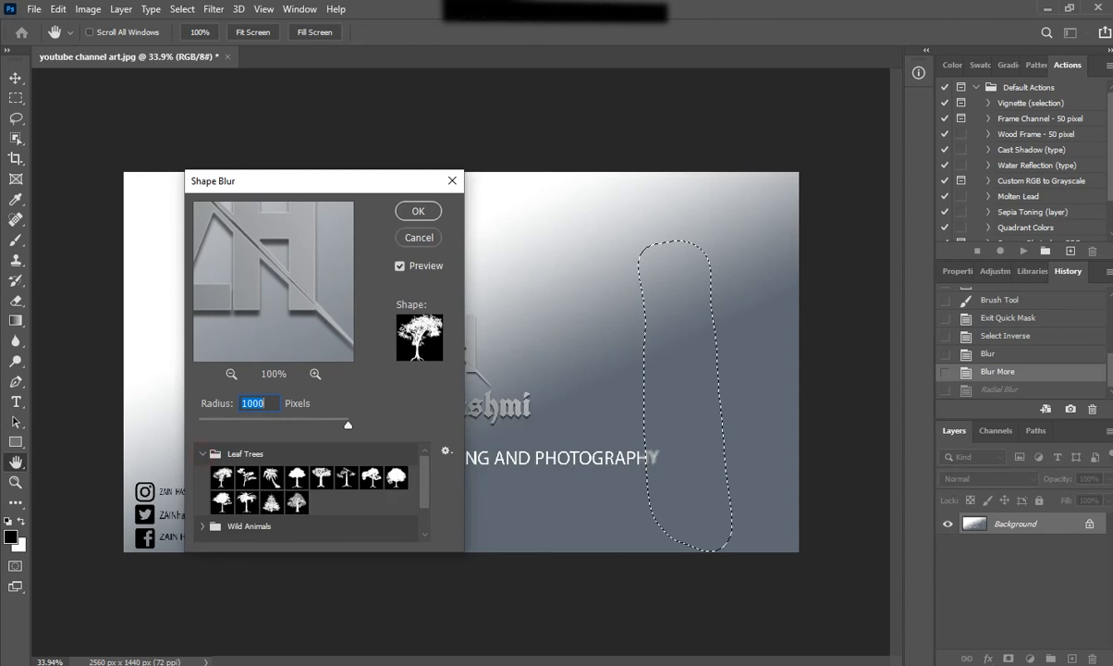
scroll(310, 489, "down", 2)
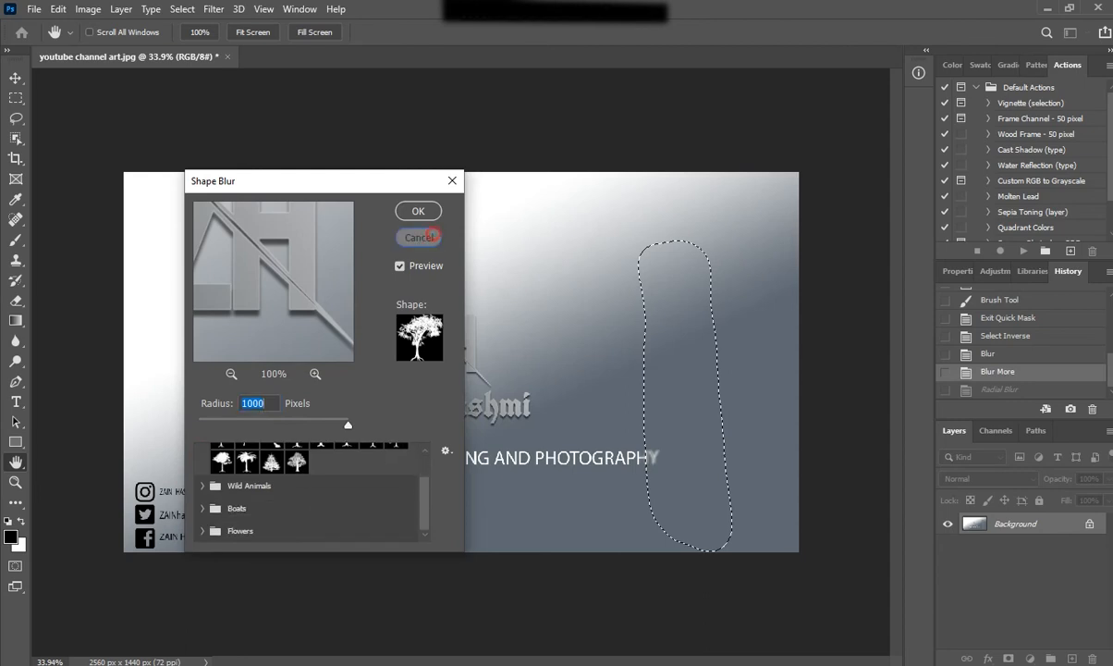
left_click(419, 238)
- Apply a Smart Blur to the selected strip with increased radius and threshold, Low quality and Normal mode
left_click(214, 9)
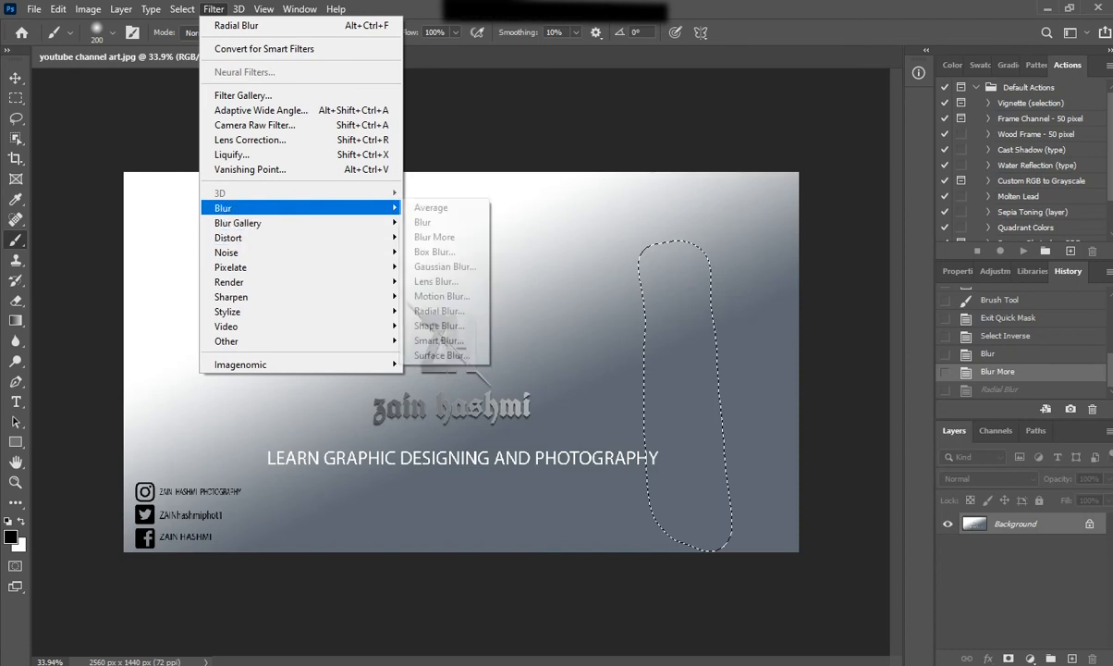
left_click(439, 341)
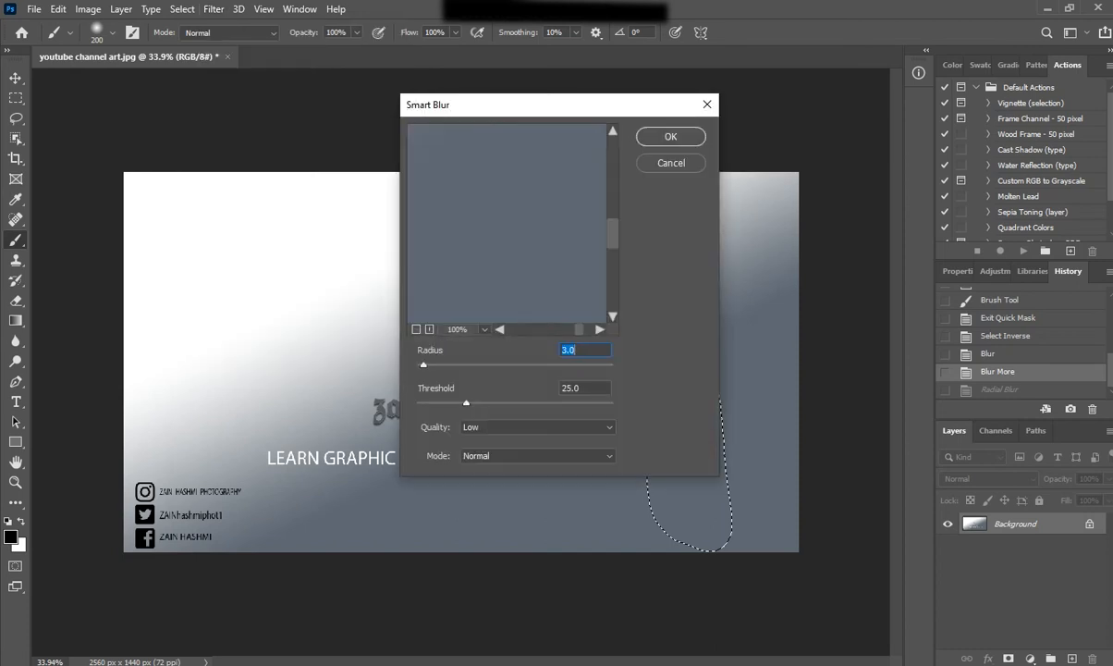
left_click_drag(480, 105, 258, 150)
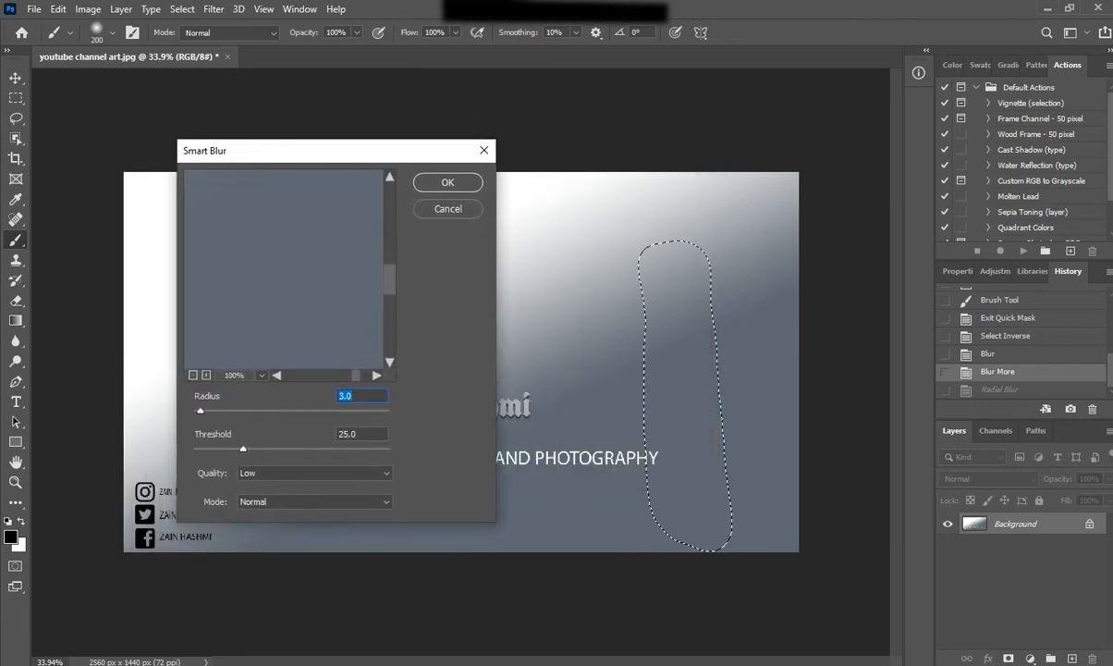
left_click_drag(200, 409, 377, 409)
left_click_drag(242, 447, 341, 449)
left_click(447, 182)
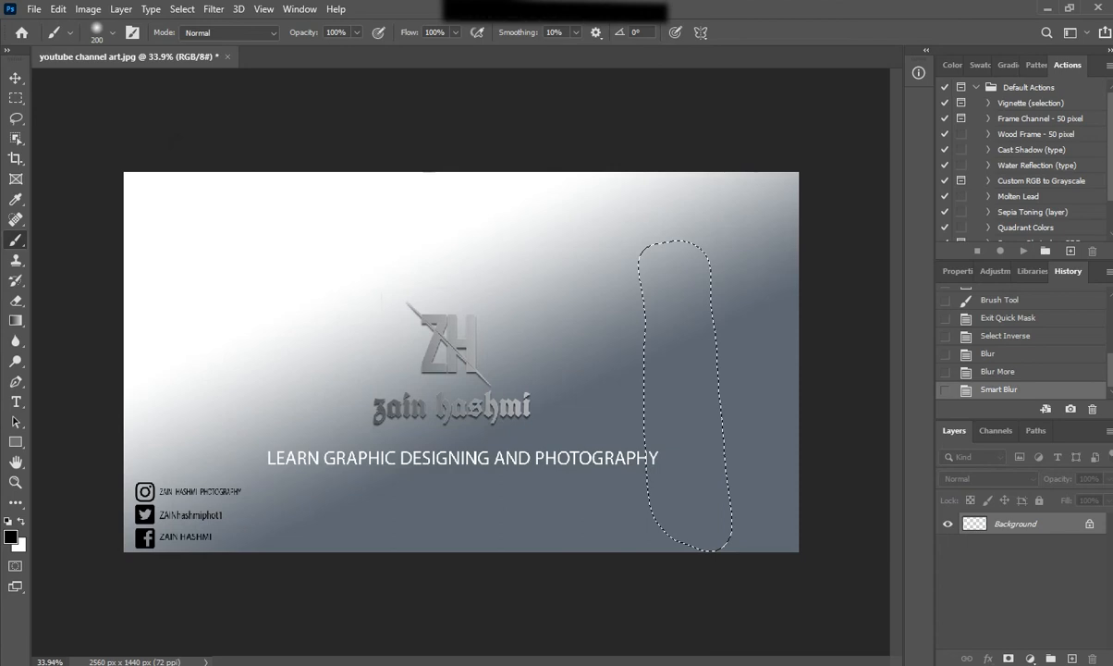
- Try a Surface Blur on the selected strip, setting the radius to 53 pixels, raising radius and threshold further, and discard it
left_click(213, 9)
mouse_move(278, 223)
mouse_move(231, 208)
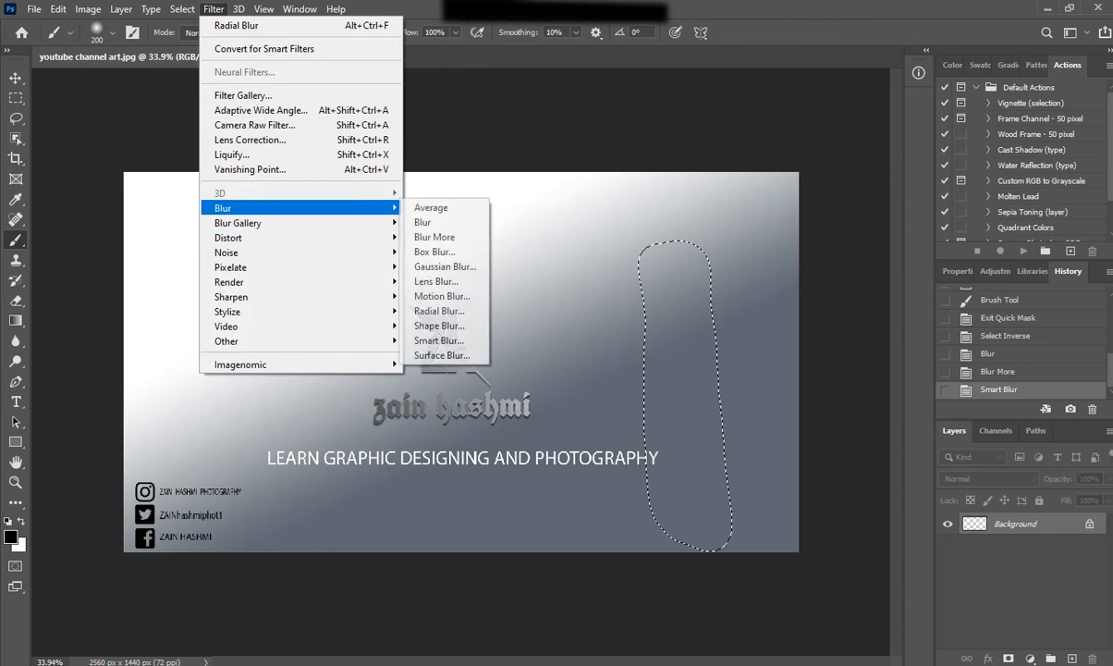
left_click(435, 355)
left_click_drag(447, 349, 519, 349)
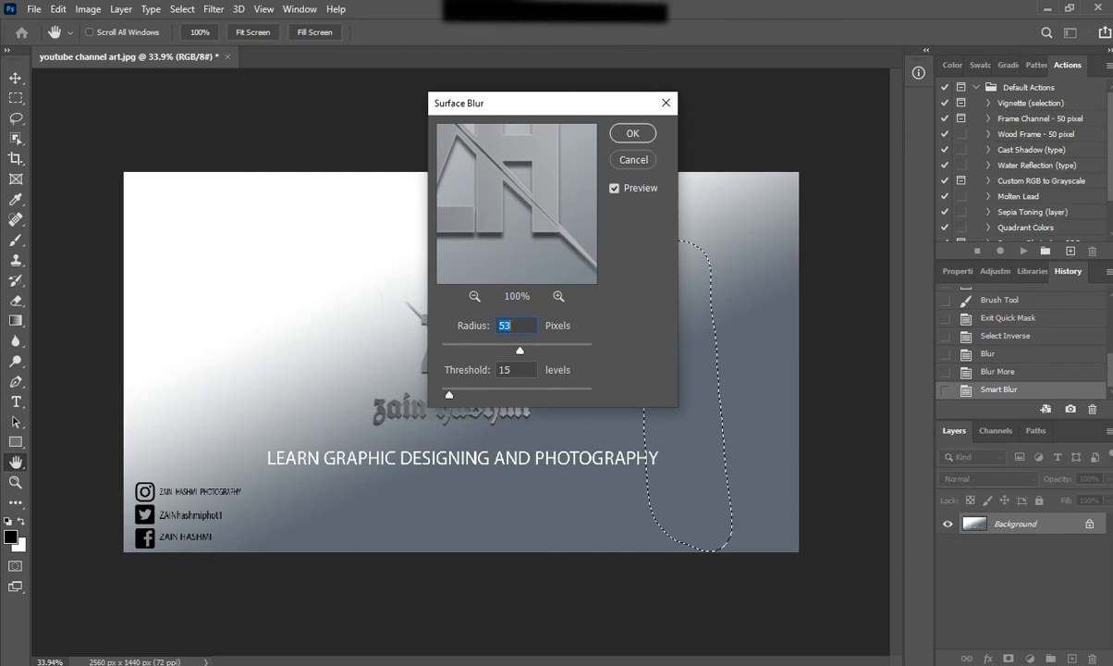
left_click_drag(449, 394, 487, 394)
left_click_drag(519, 350, 591, 349)
left_click(633, 159)
- Apply a Gaussian Blur with a 42.9-pixel radius to the selected strip
left_click(214, 9)
mouse_move(388, 251)
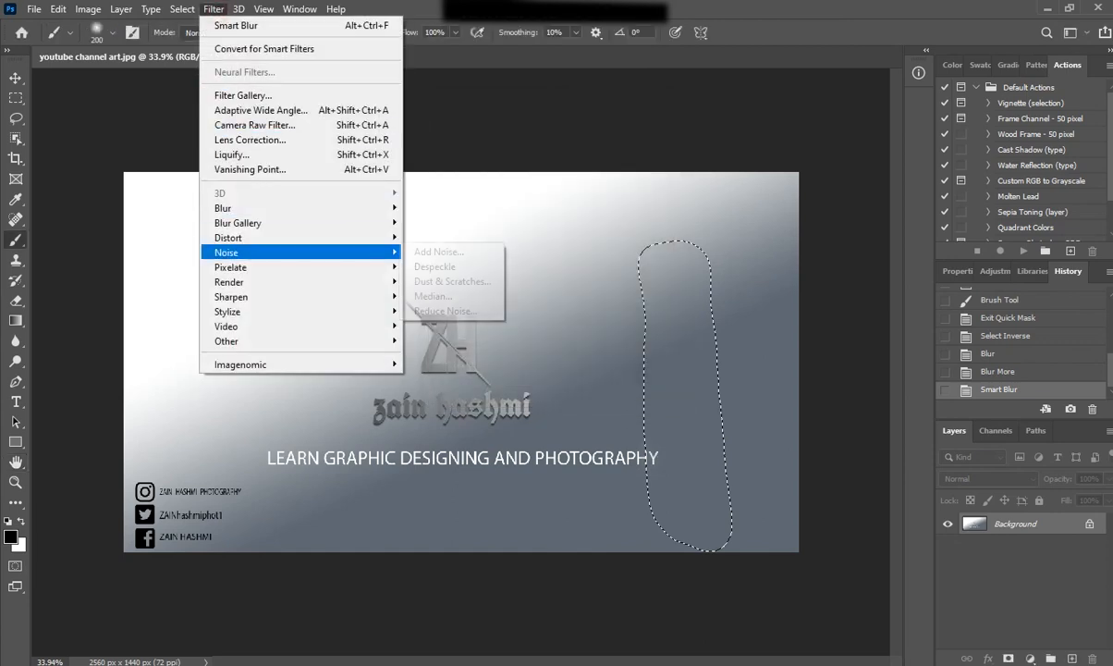
mouse_move(370, 208)
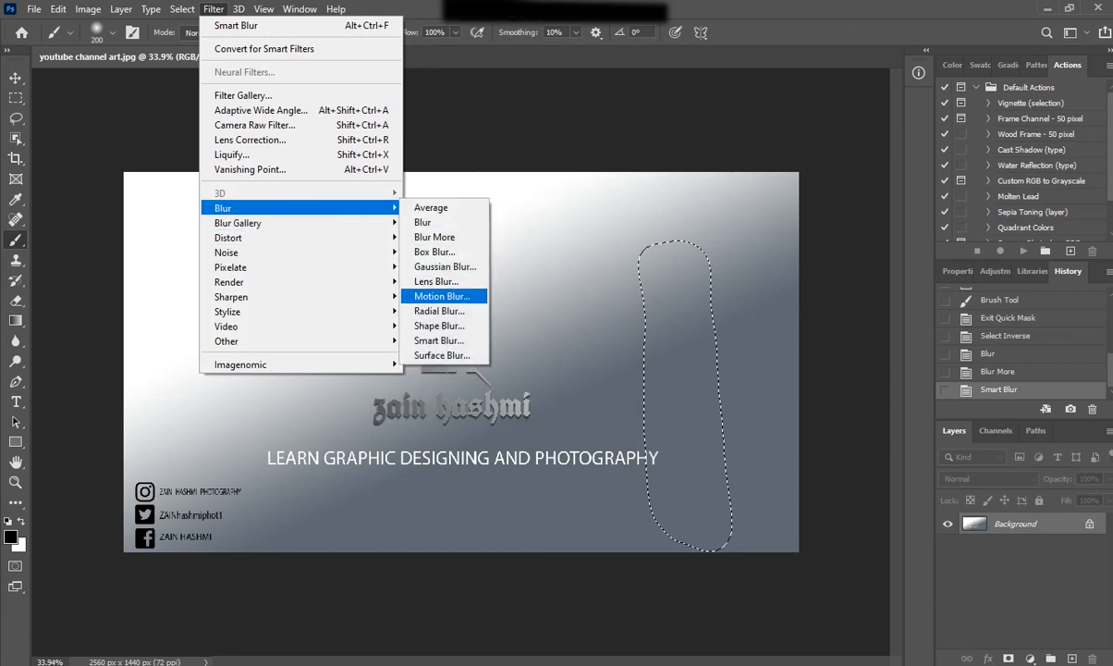
left_click(443, 266)
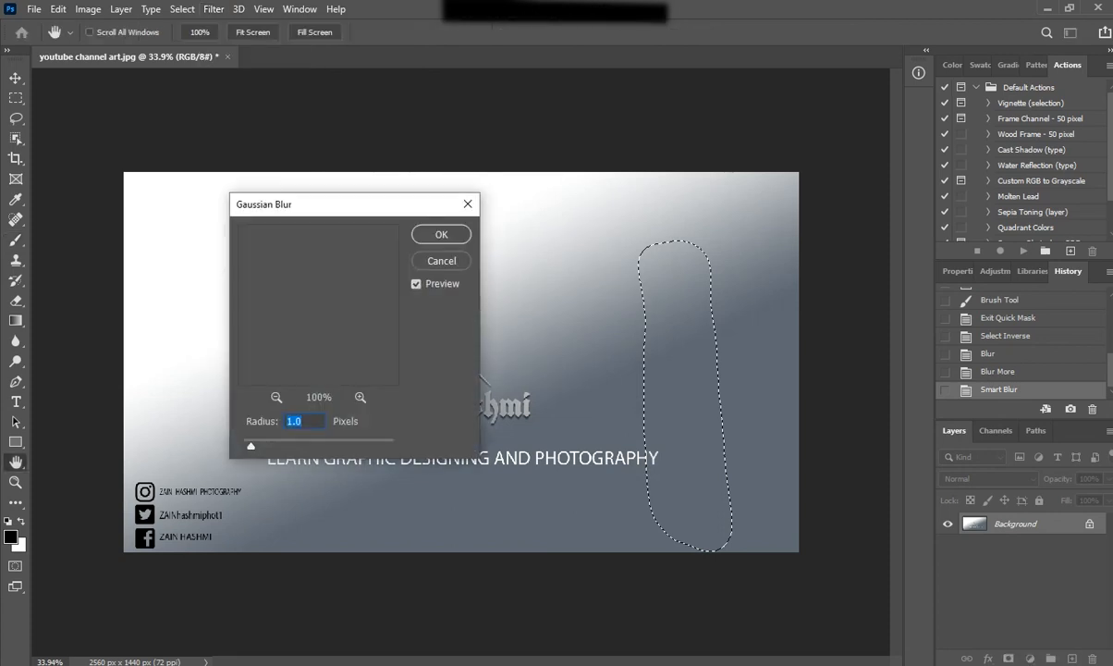
left_click_drag(250, 446, 295, 443)
left_click(322, 441)
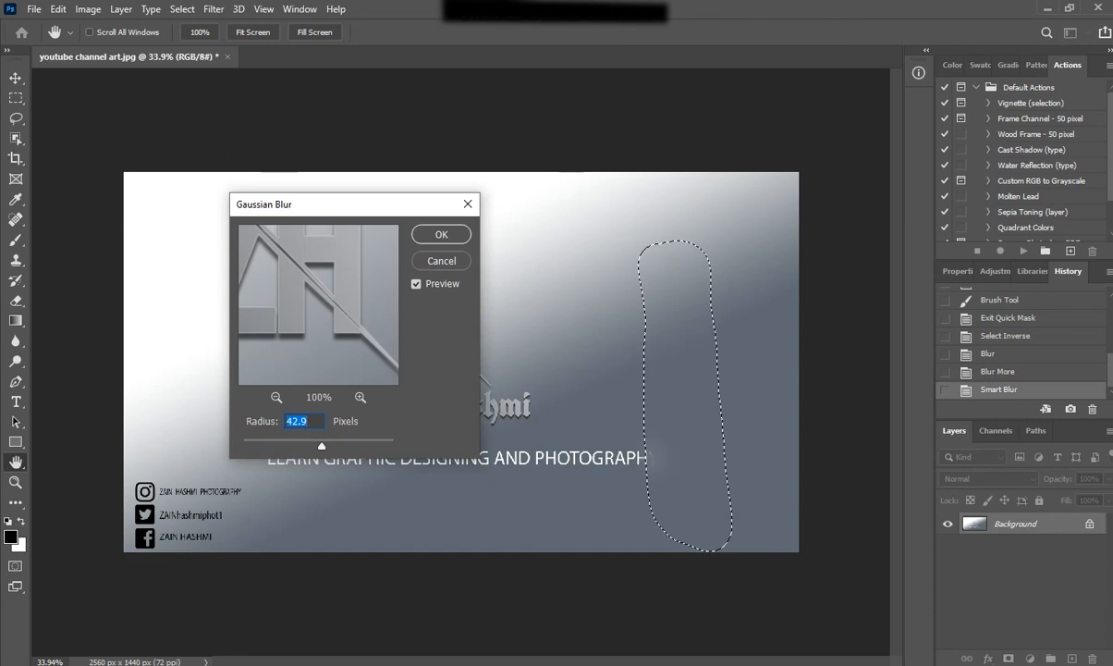
key("Return")
- Deselect the strip, paint a Quick Mask over the central logo and tagline, and invert it into a selection of the painted area
key("ctrl+d")
key("q")
mouse_move(453, 270)
left_mouse_down()
mouse_move(476, 315)
mouse_move(379, 351)
left_mouse_up()
mouse_move(444, 388)
left_mouse_down()
mouse_move(509, 430)
mouse_move(684, 453)
mouse_move(286, 462)
mouse_move(335, 446)
left_mouse_up()
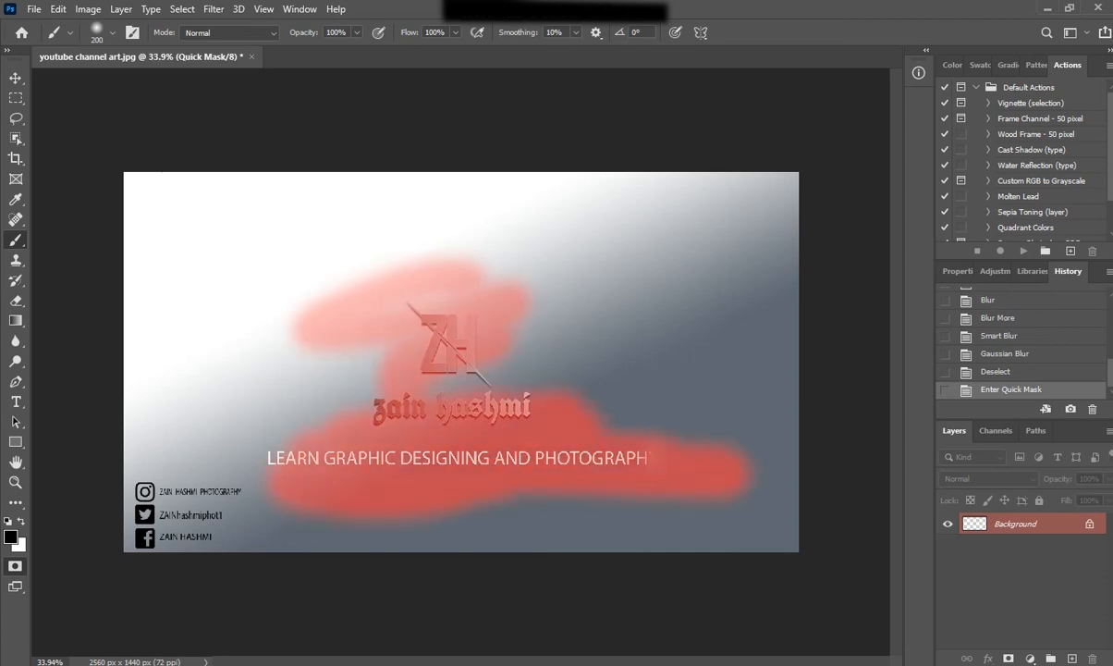
key("q")
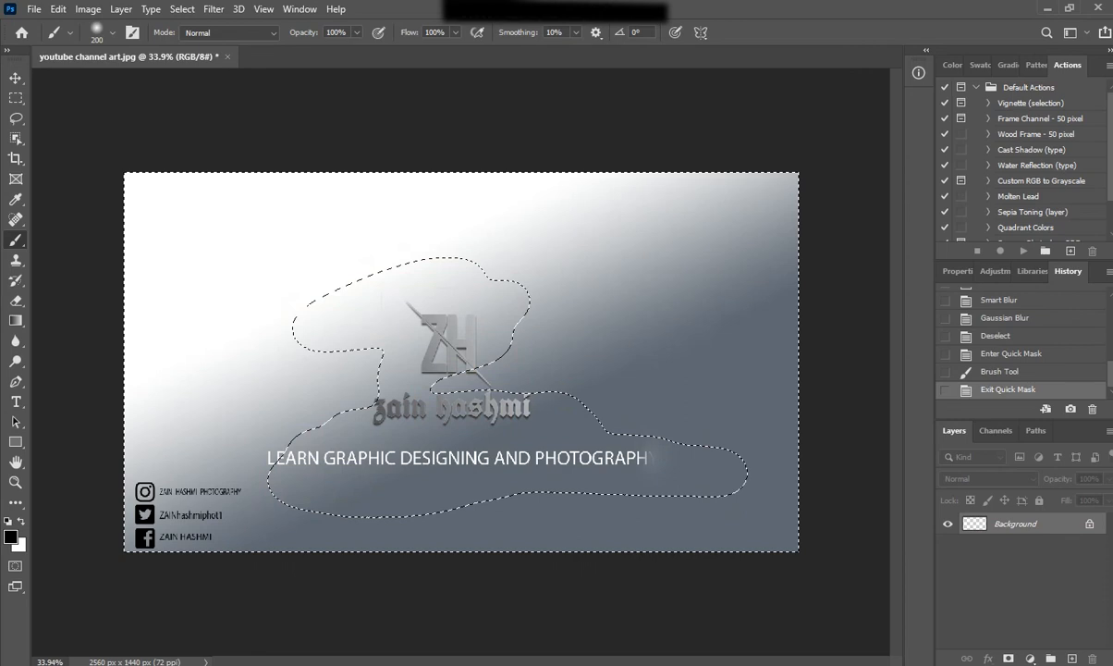
key("ctrl+shift+i")
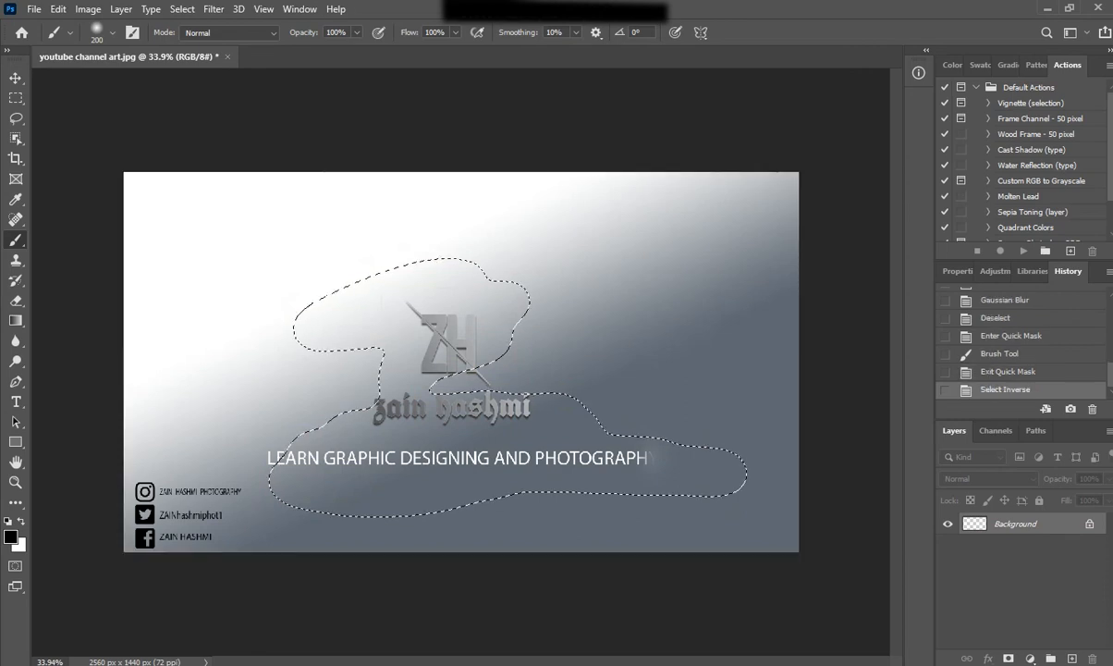
- Reapply the last Gaussian Blur to the logo and tagline selection, and cycle the screen mode, declining Full Screen Mode
left_click(212, 8)
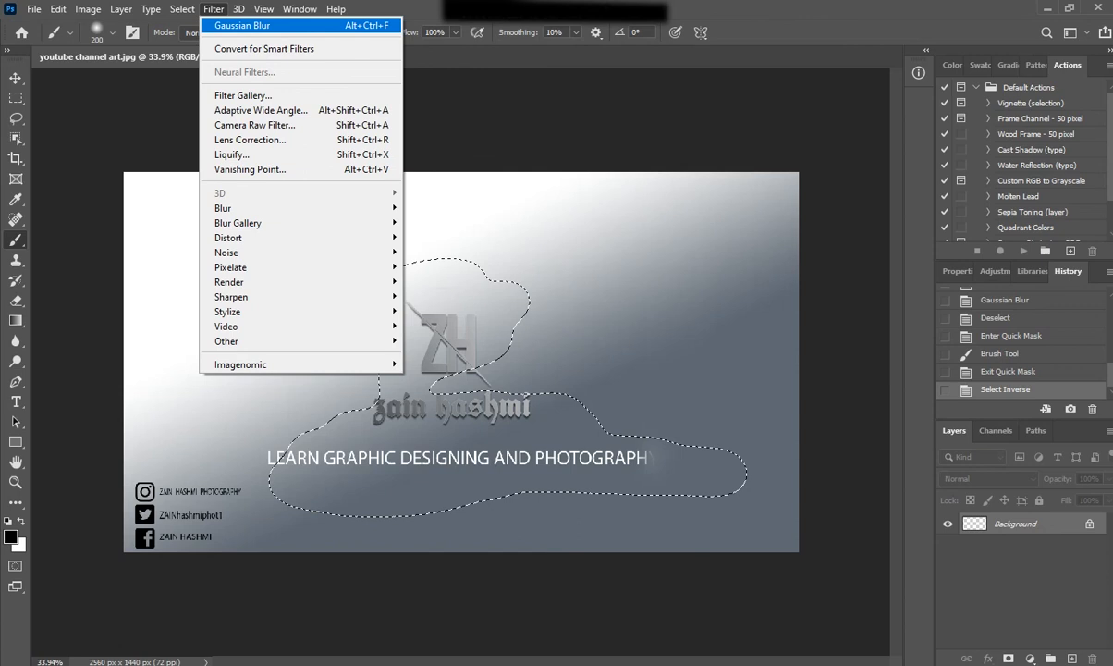
left_click(514, 145)
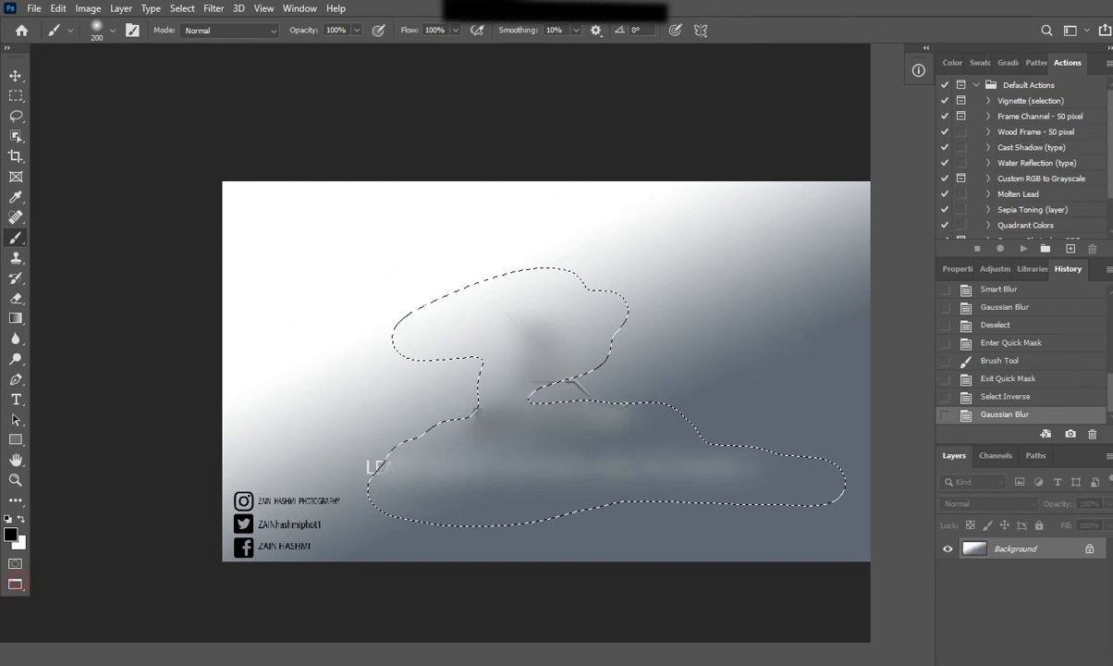
left_click(15, 583)
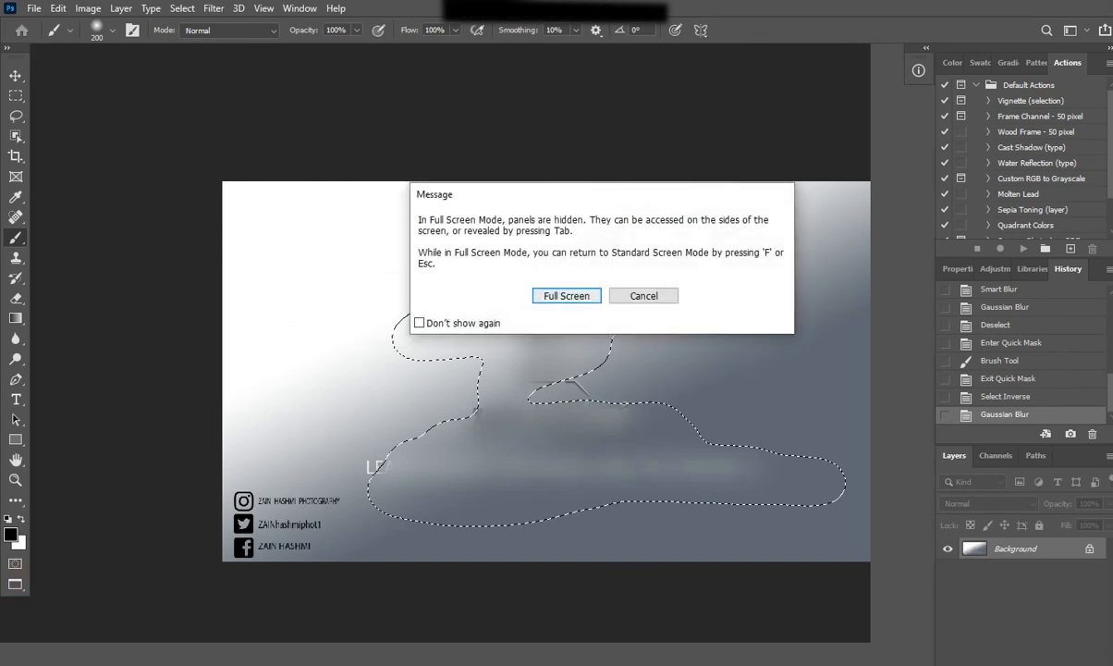
left_click(626, 292)
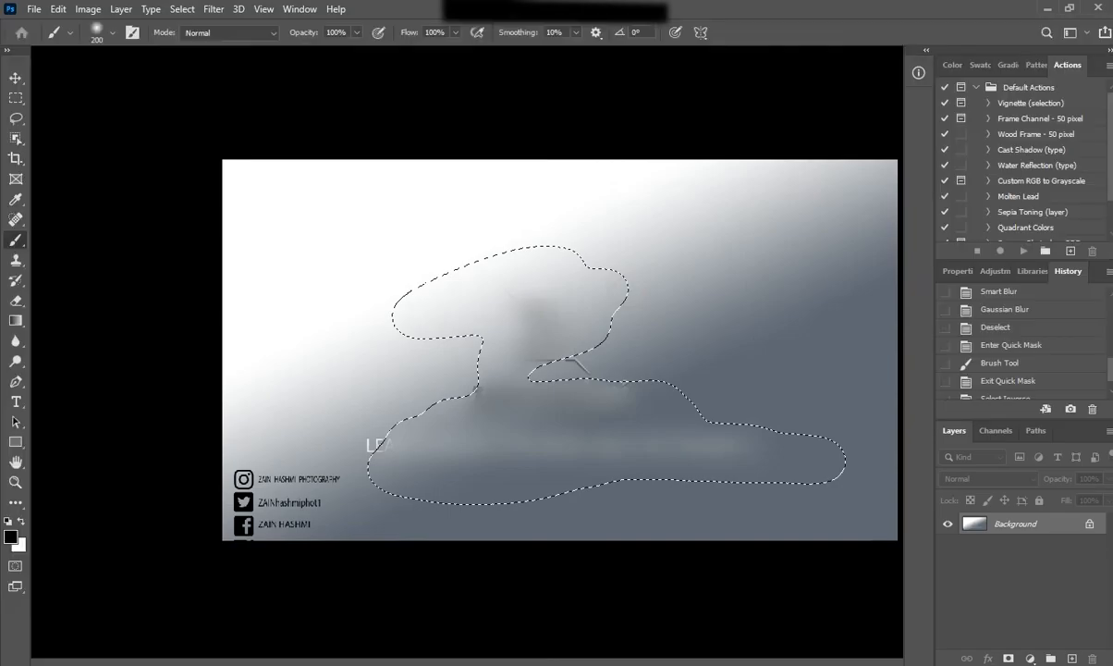